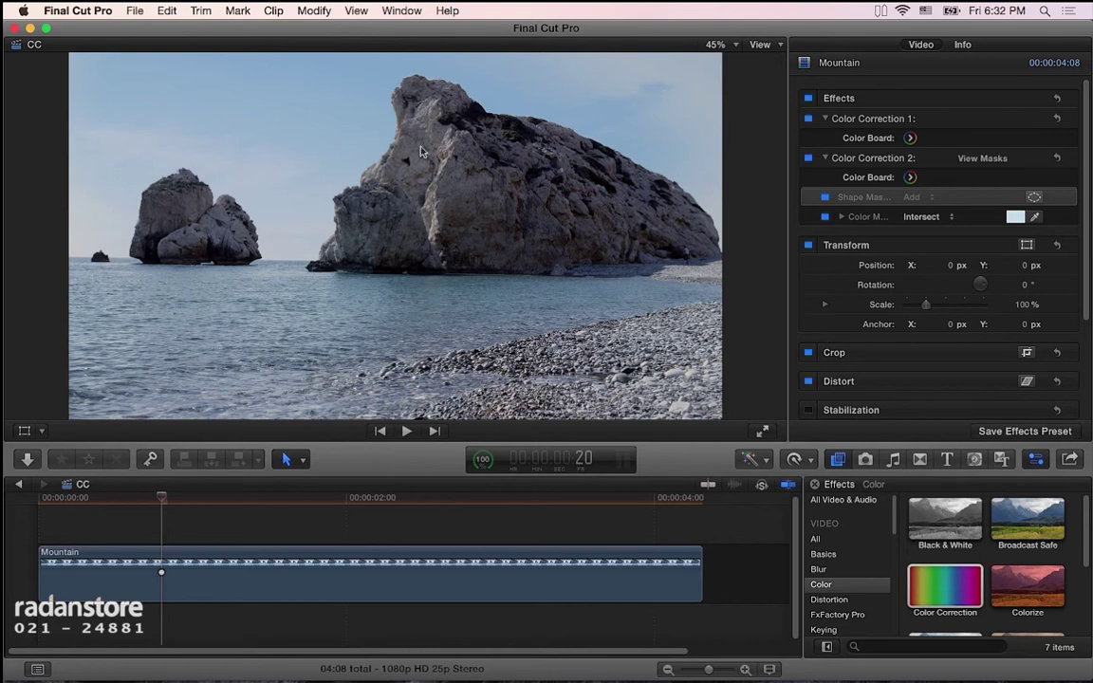
Step: Drop a Color Correction effect onto the Mountain clip as its third correction
drag(928, 588, 547, 586)
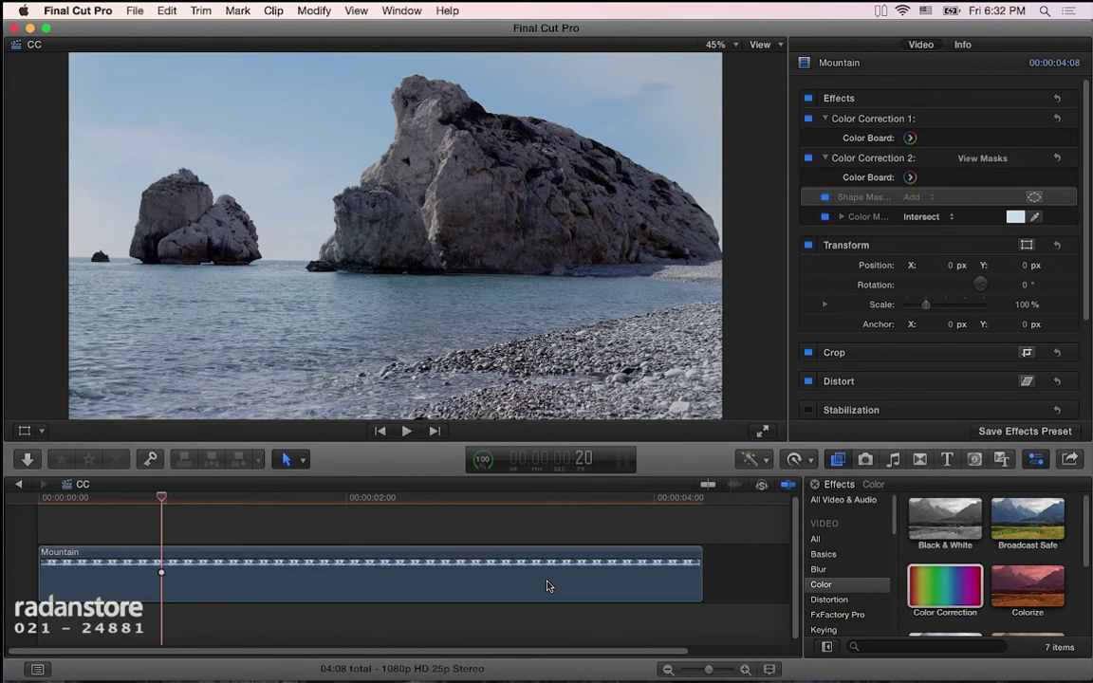
Step: Collapse Corrections 1 and 2, expand Correction 3 and add a shape mask to it
click(824, 158)
click(824, 118)
click(824, 157)
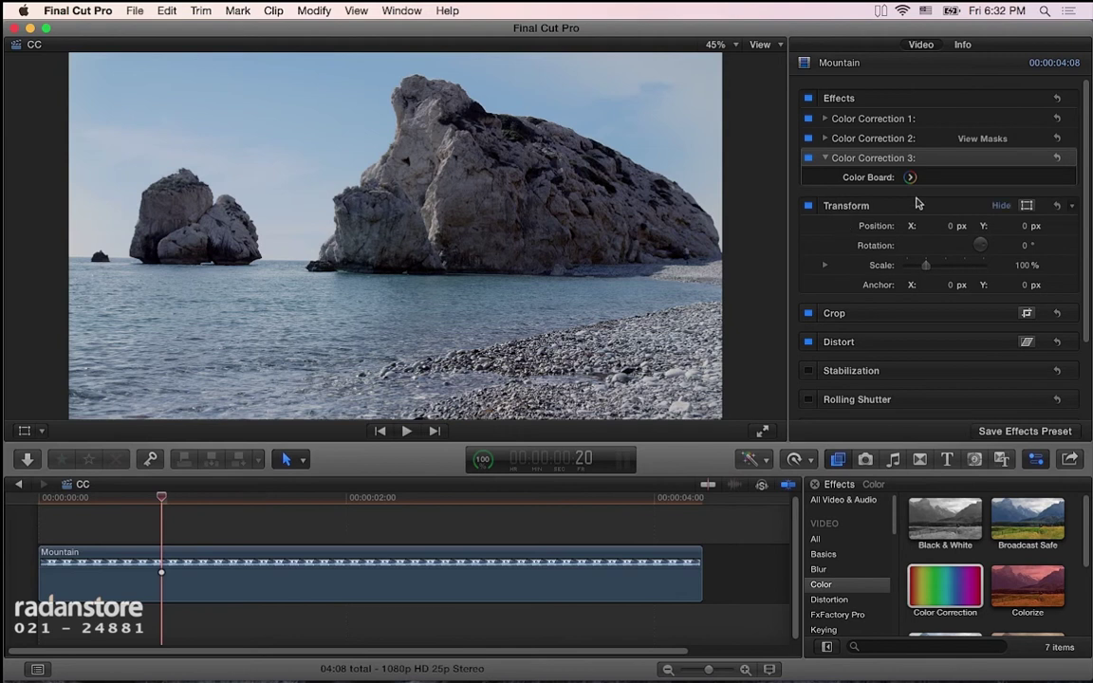
click(1026, 158)
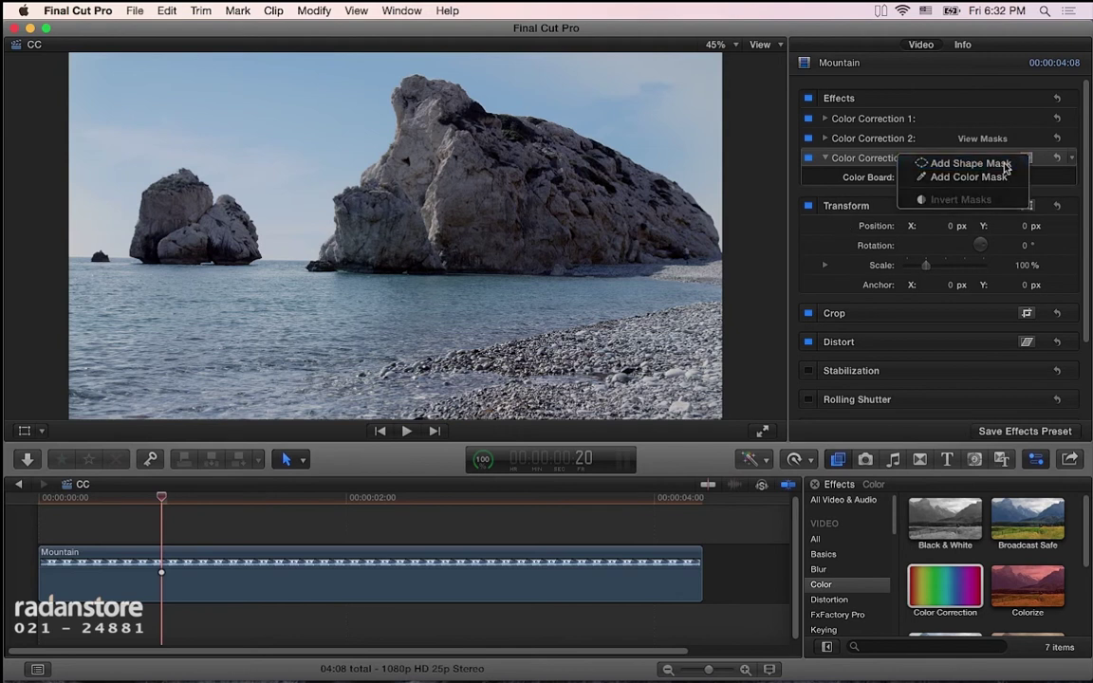
click(944, 165)
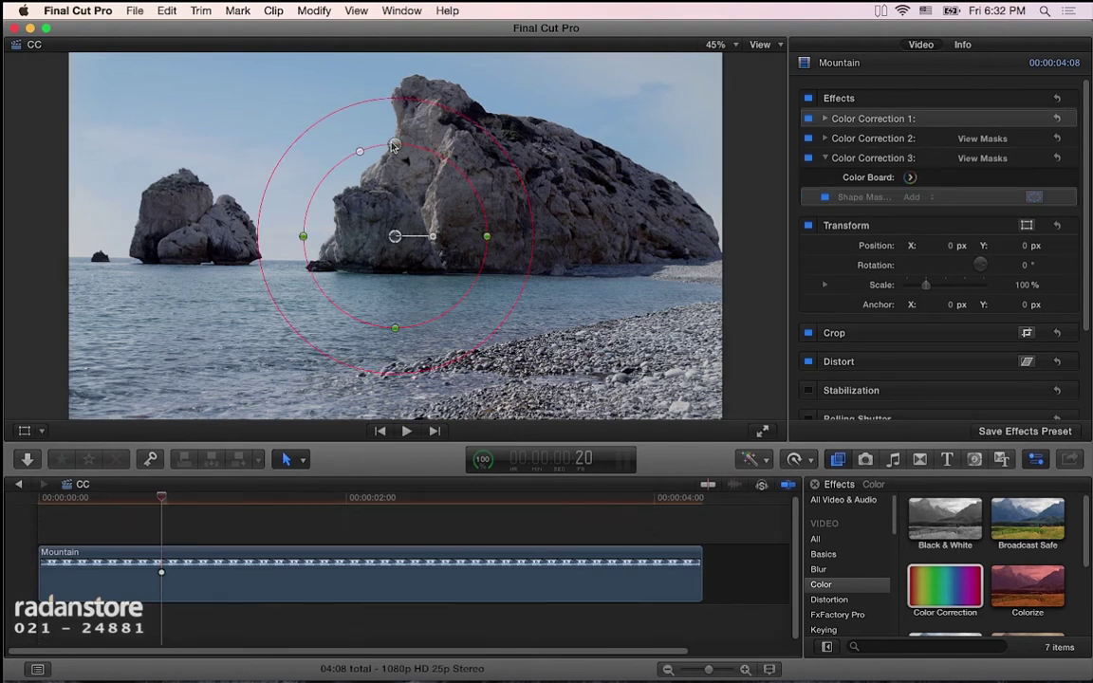
Step: Stretch, round and move the shape mask so it frames the large rock
drag(393, 143, 394, 132)
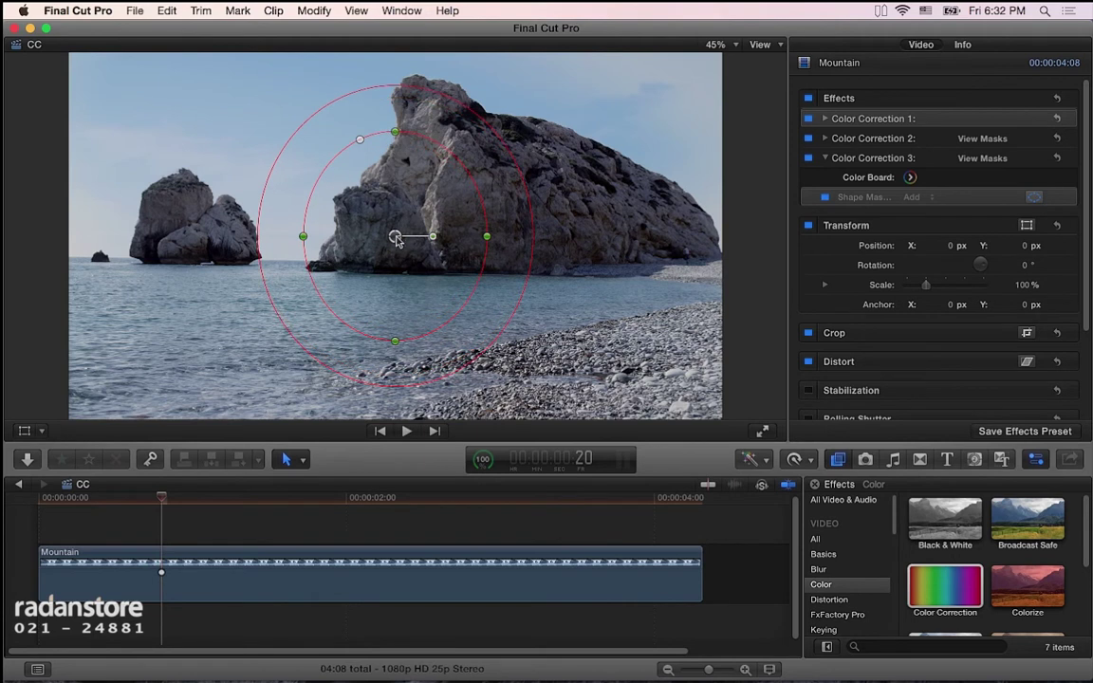
drag(413, 199, 427, 176)
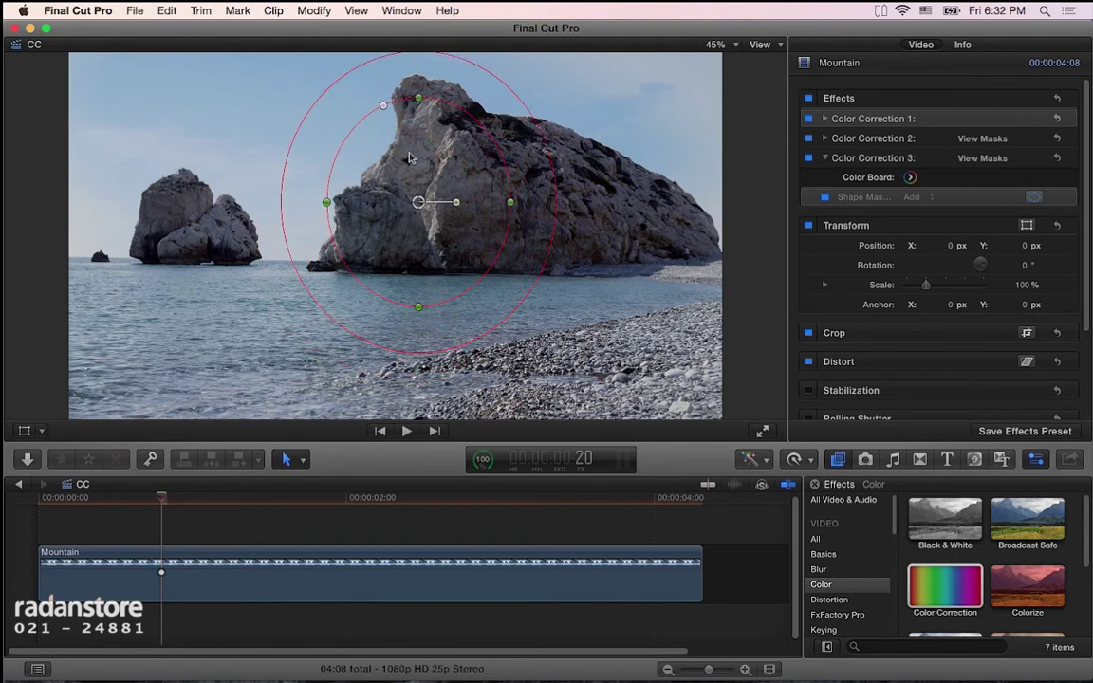
drag(379, 107, 375, 104)
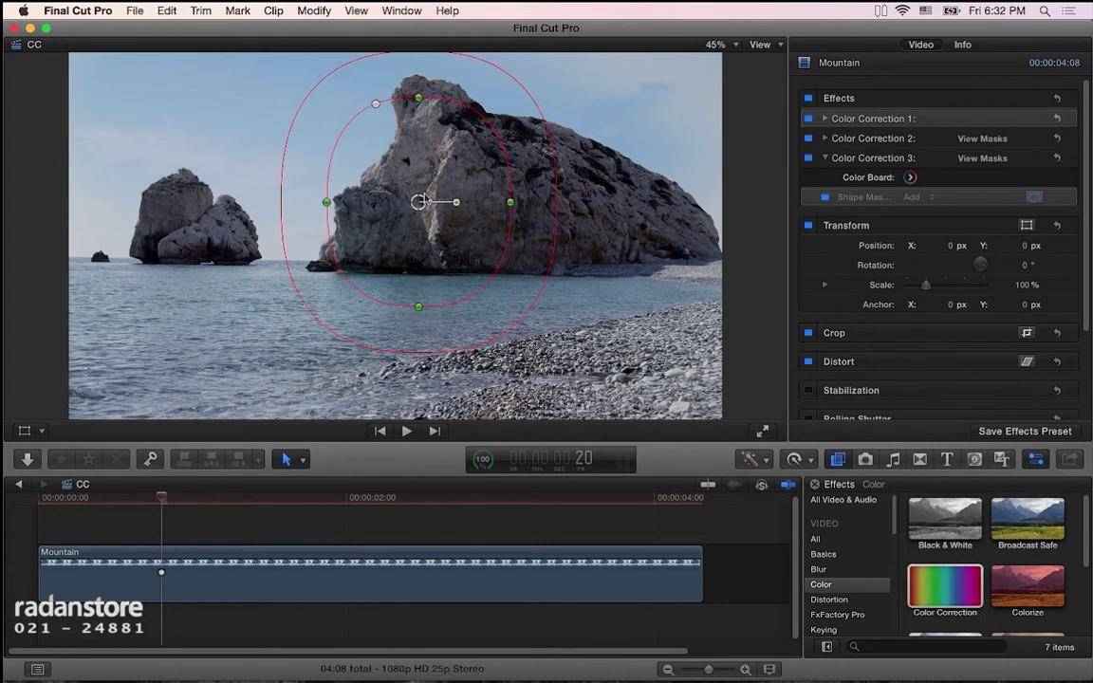
drag(382, 188, 381, 156)
drag(512, 171, 528, 171)
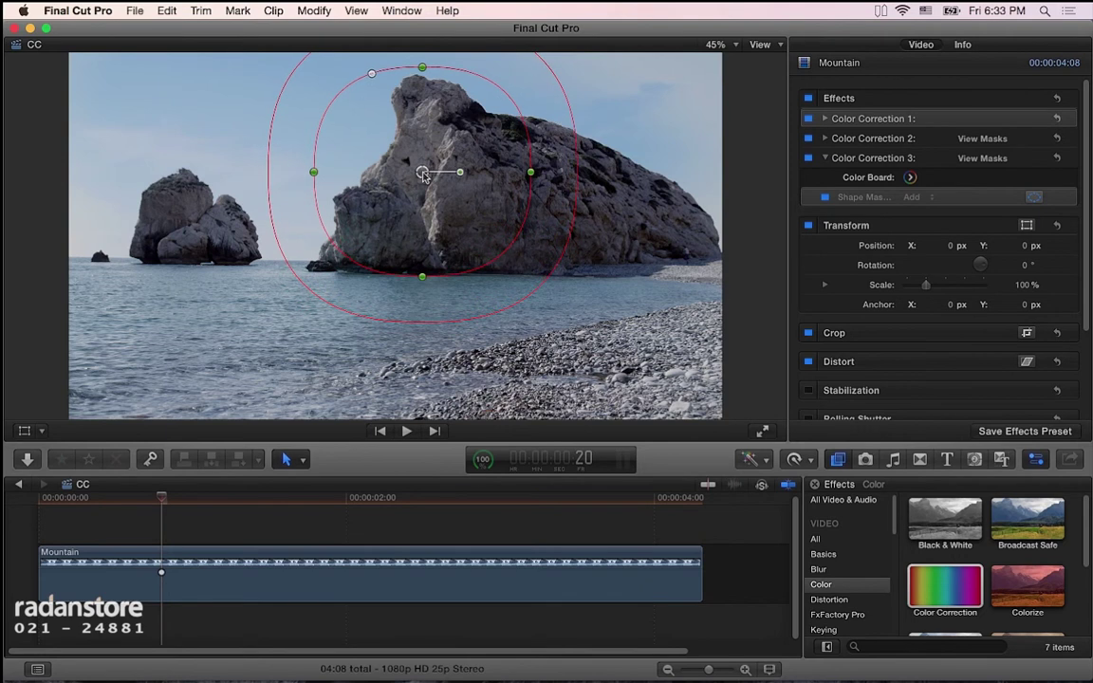
Step: Widen the mask's soft feather around the rock and bring up Correction 3's Color Board
drag(286, 269, 260, 290)
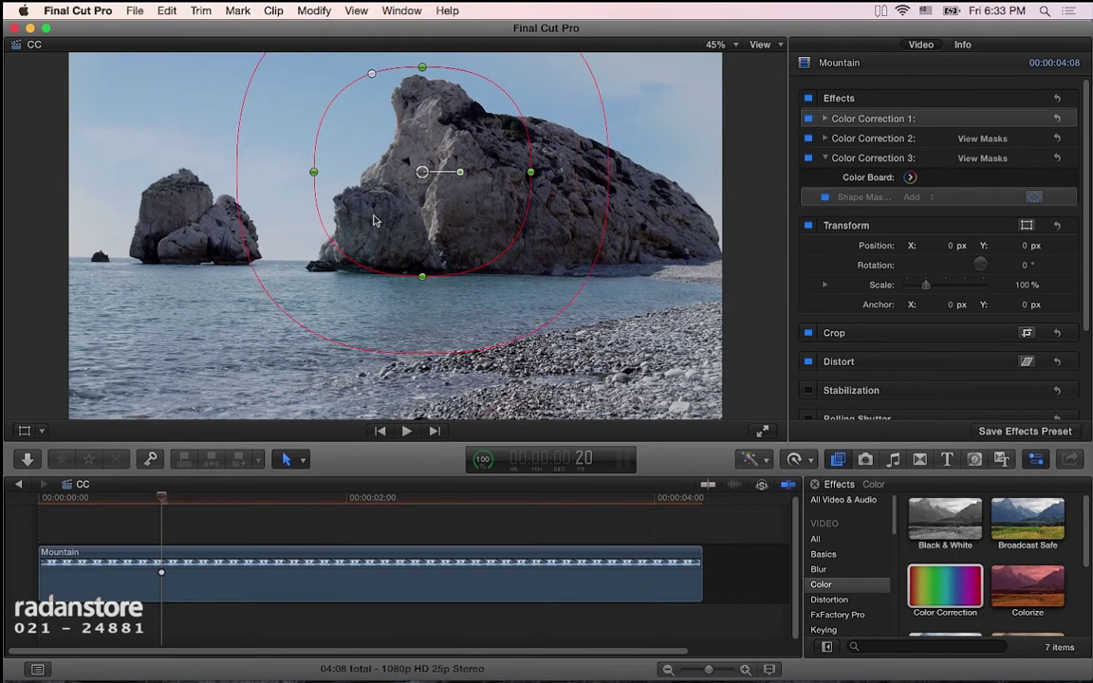
drag(425, 180, 425, 184)
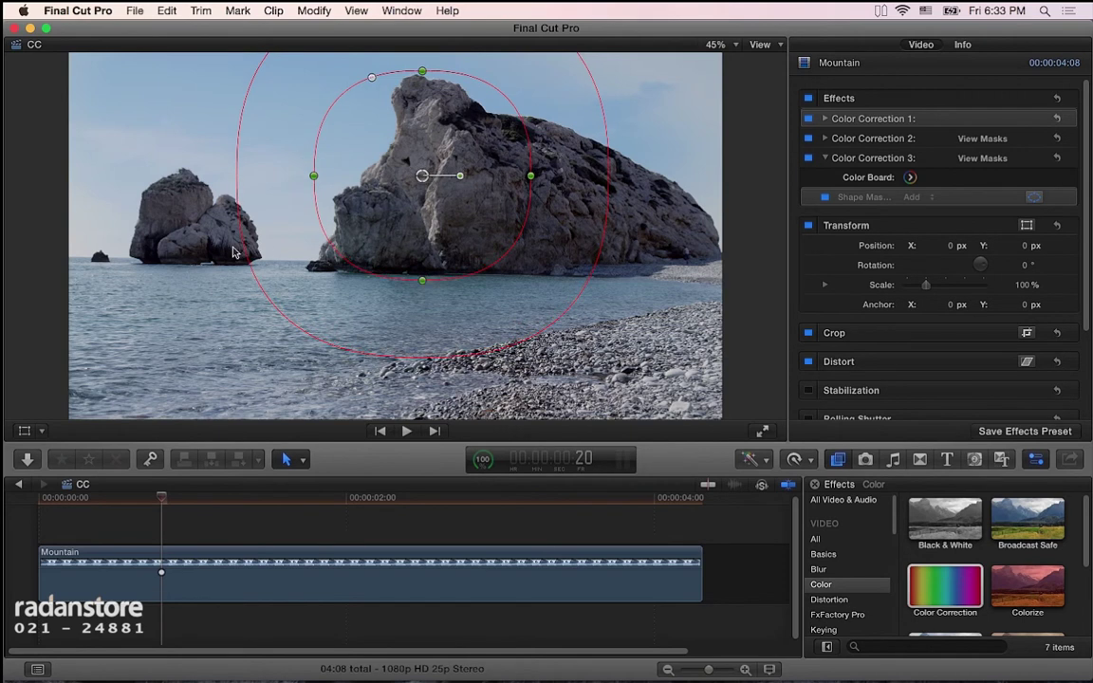
drag(216, 227, 242, 254)
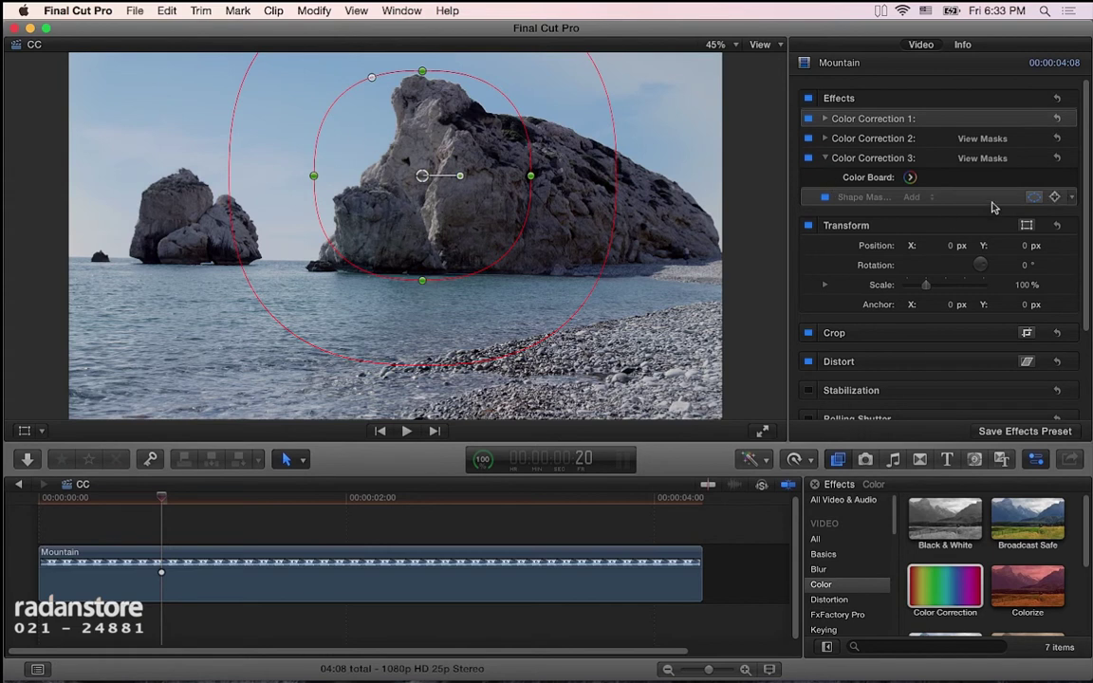
click(909, 177)
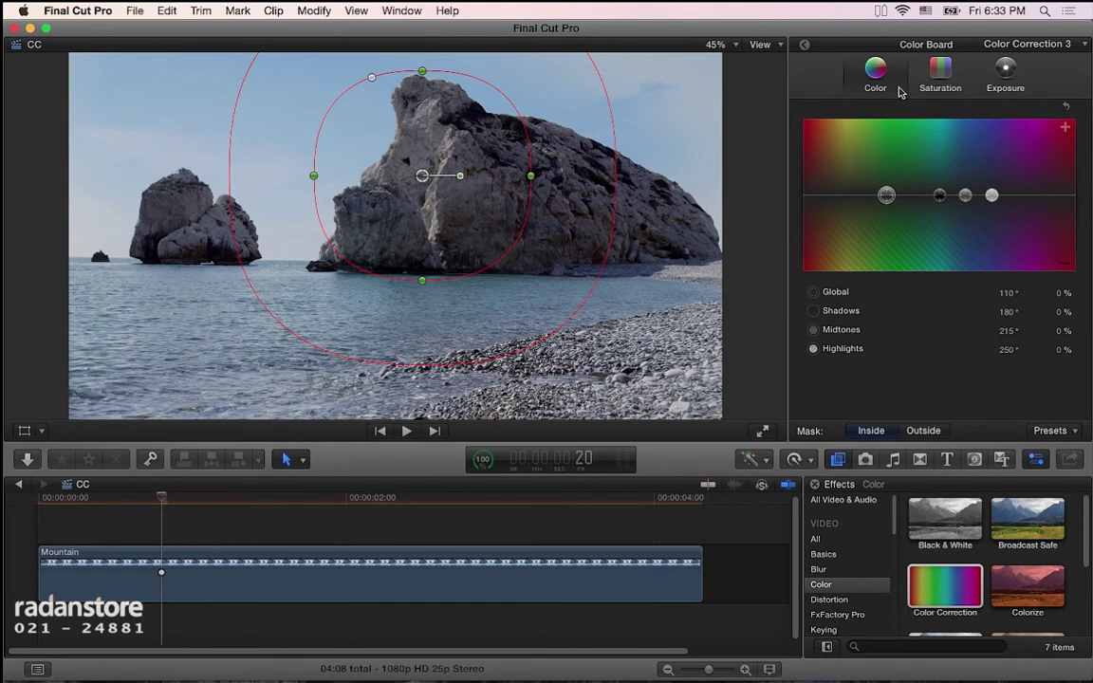
Step: Set the Inside global saturation to 22%, then return to the clip's effects list
click(939, 71)
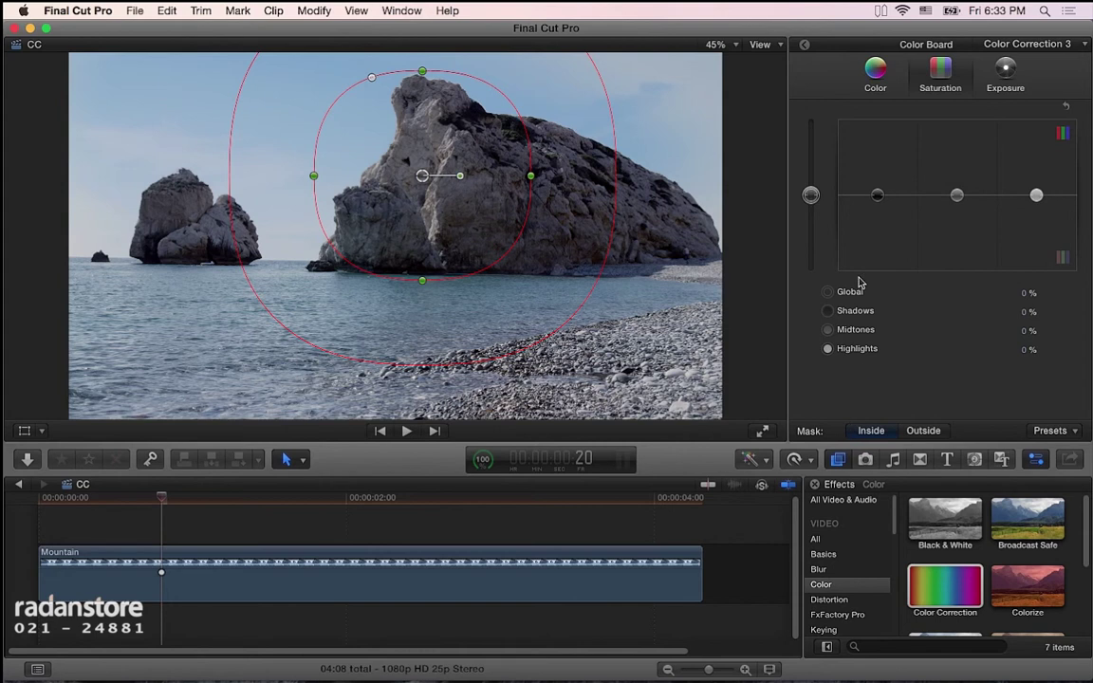
drag(817, 203, 810, 167)
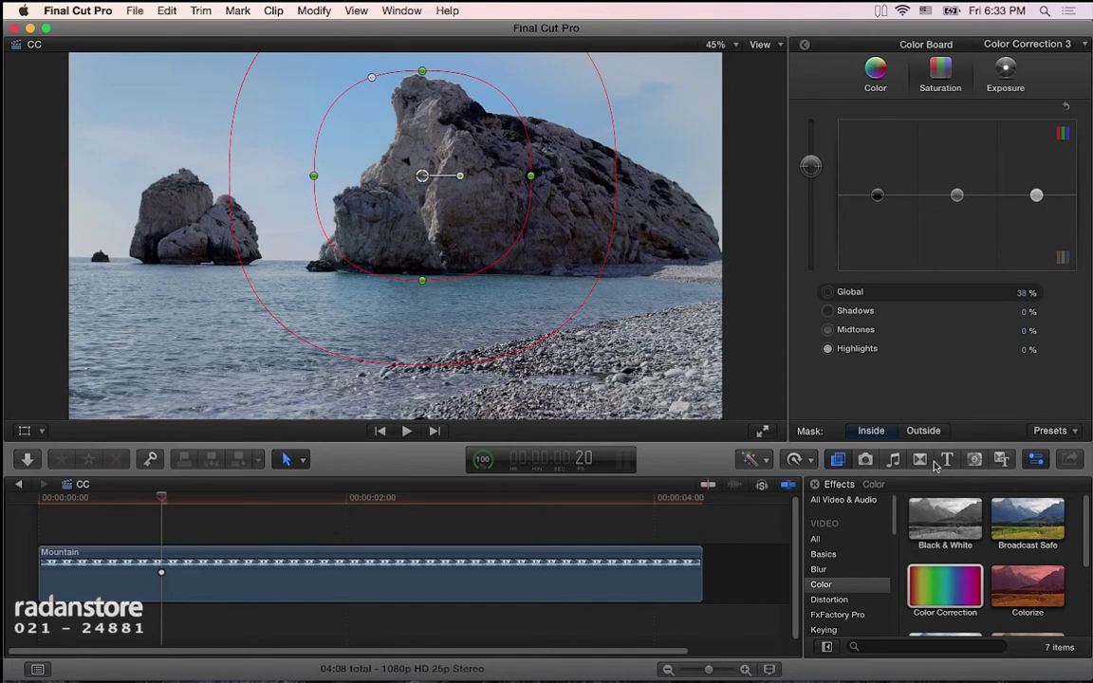
click(922, 430)
drag(814, 203, 814, 222)
click(870, 431)
drag(810, 167, 812, 189)
key(super+4)
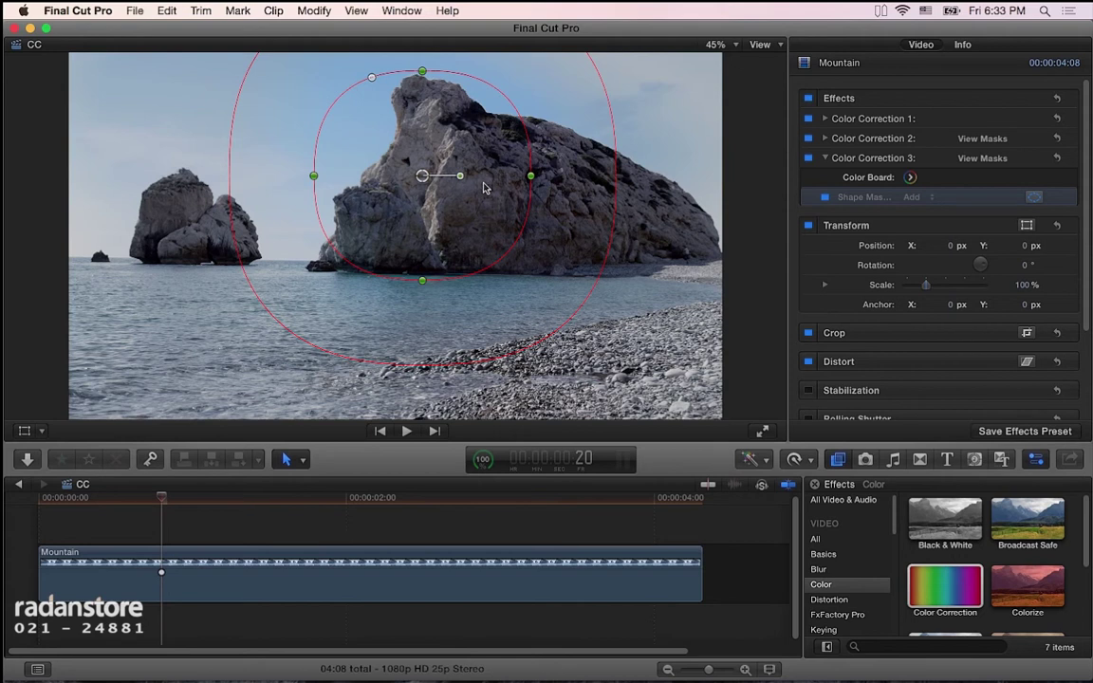
Step: Hide the mask onscreen controls and bring up Correction 3's exposure adjustments
click(1033, 198)
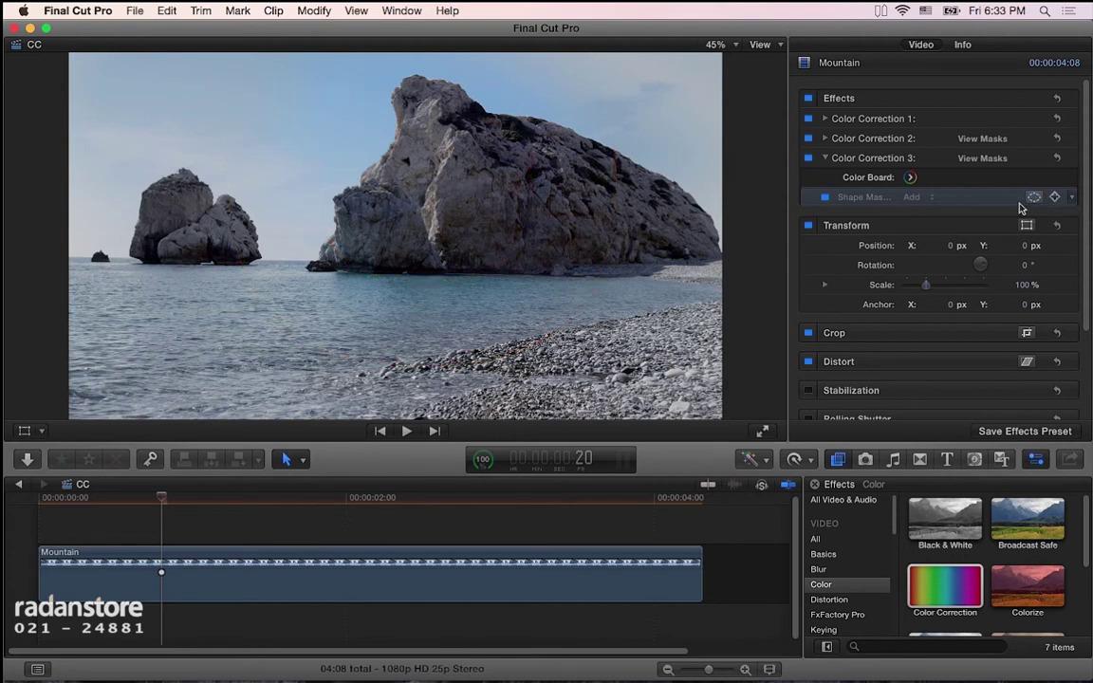
click(909, 179)
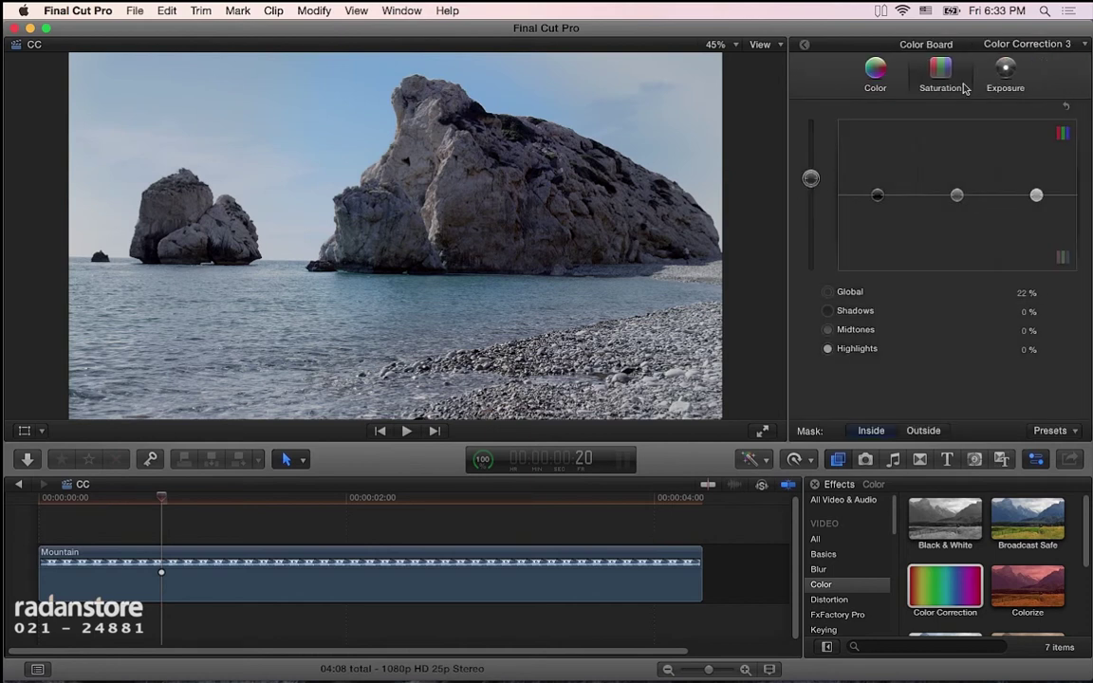
click(1021, 85)
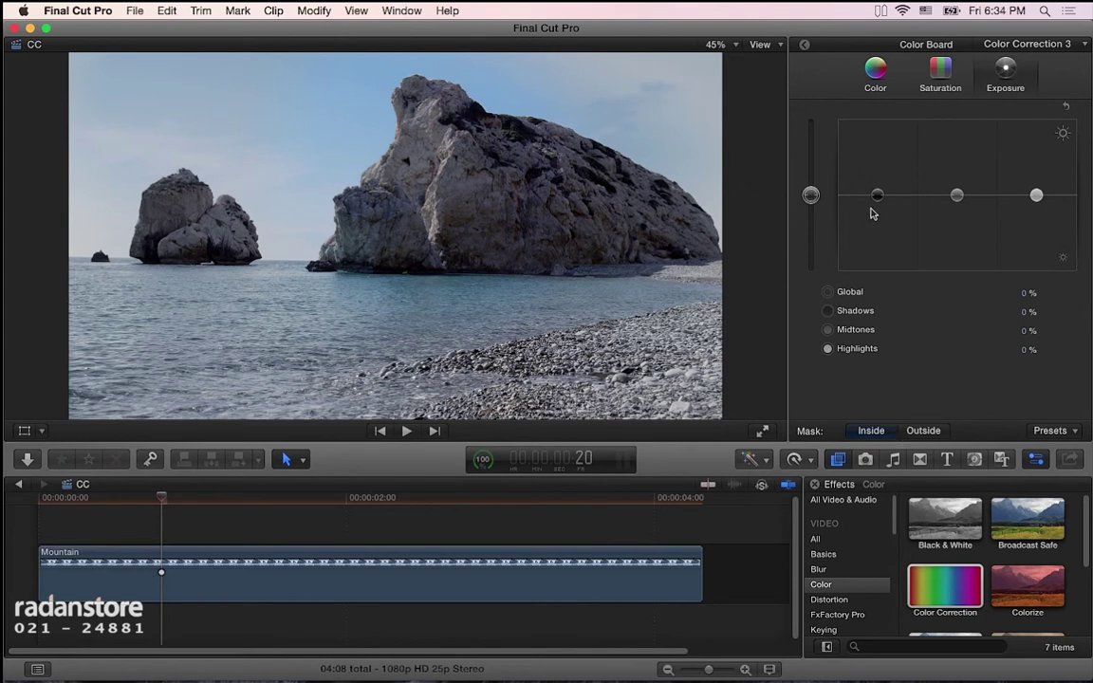
Step: Set Inside exposure to Shadows -3%, Midtones 4%, Highlights 9%, Global -2%
drag(877, 196, 878, 203)
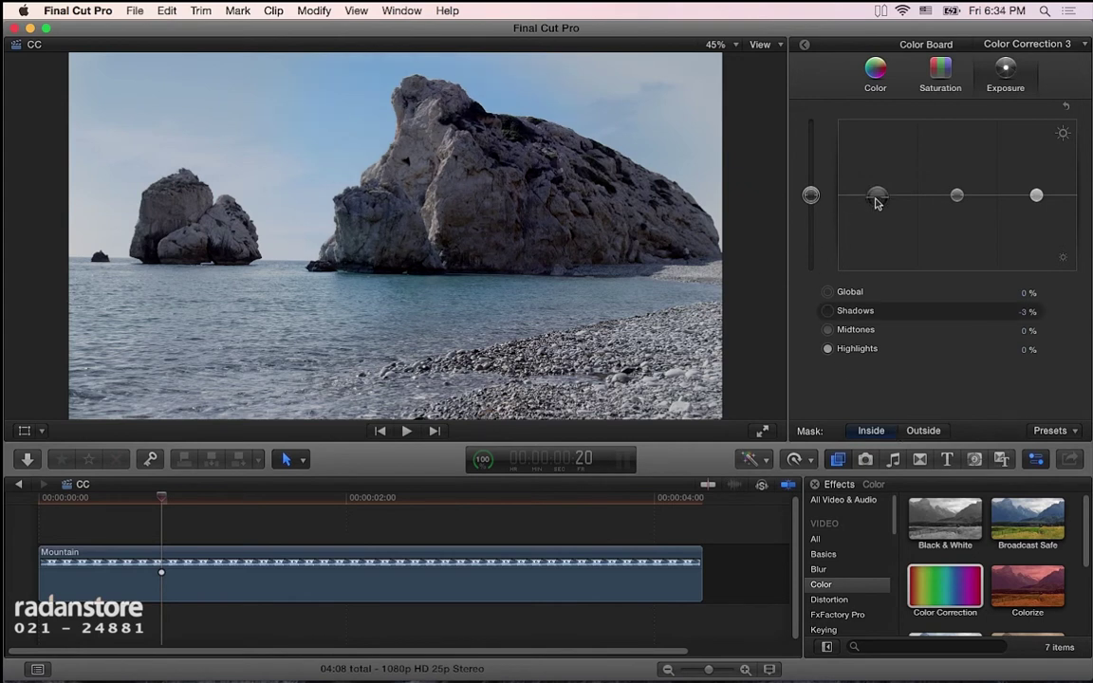
drag(957, 195, 960, 196)
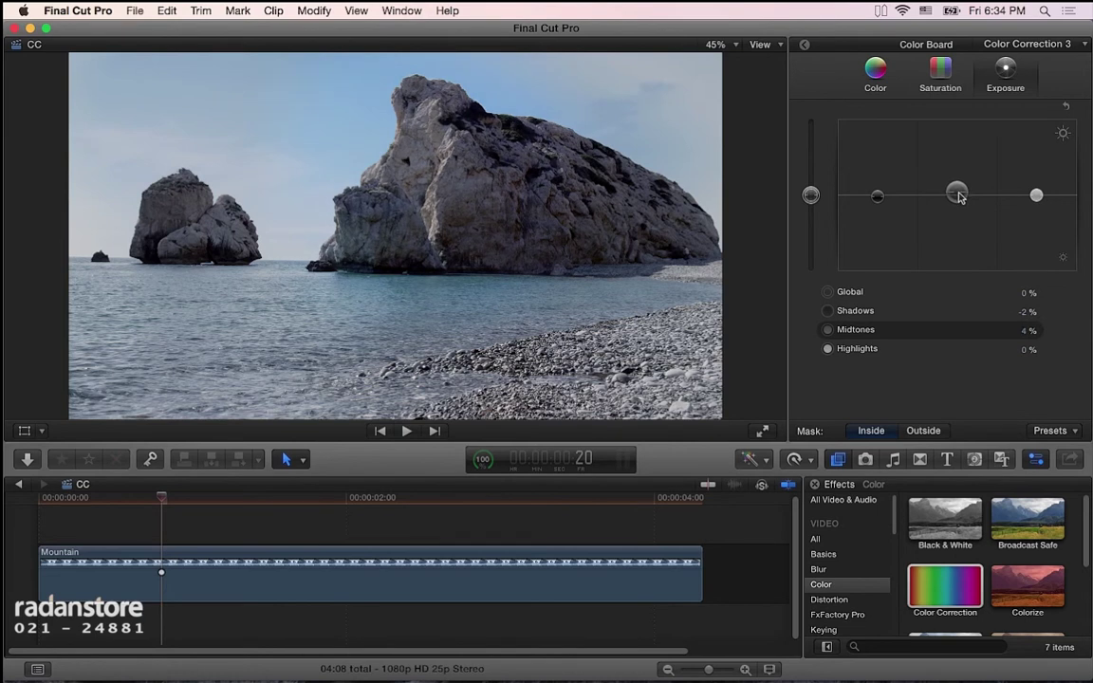
click(877, 197)
drag(1036, 196, 1037, 188)
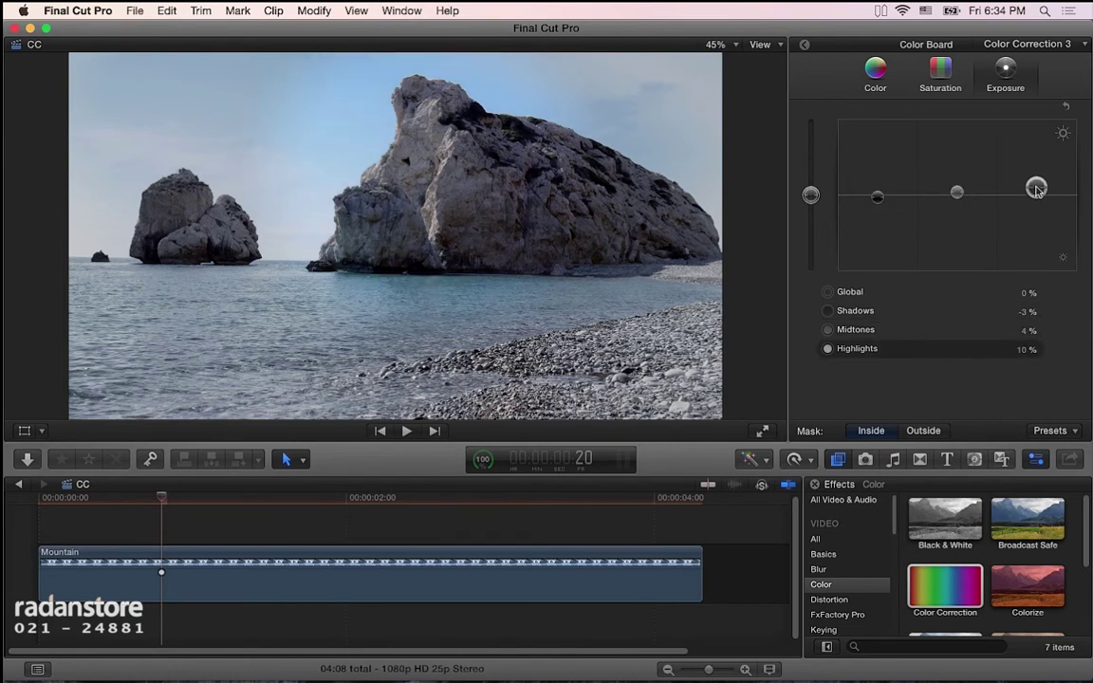
drag(811, 196, 811, 196)
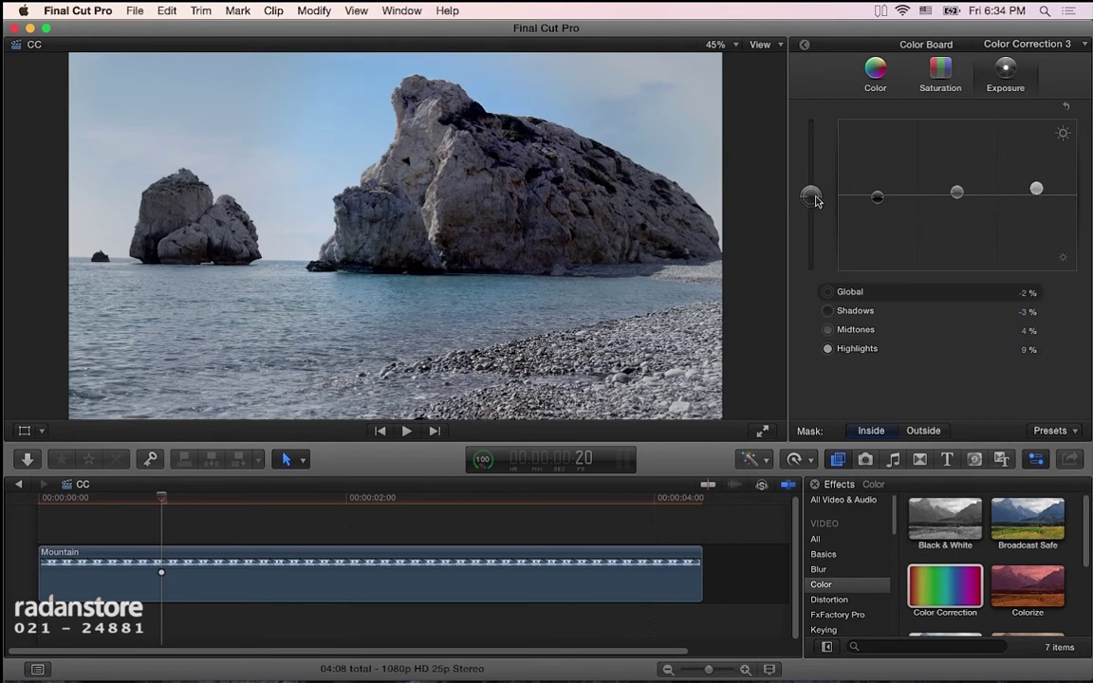
Step: With Mask Outside, lower exposure to Global -5%, Midtones -6%, Highlights -3%
click(918, 429)
drag(812, 202, 809, 206)
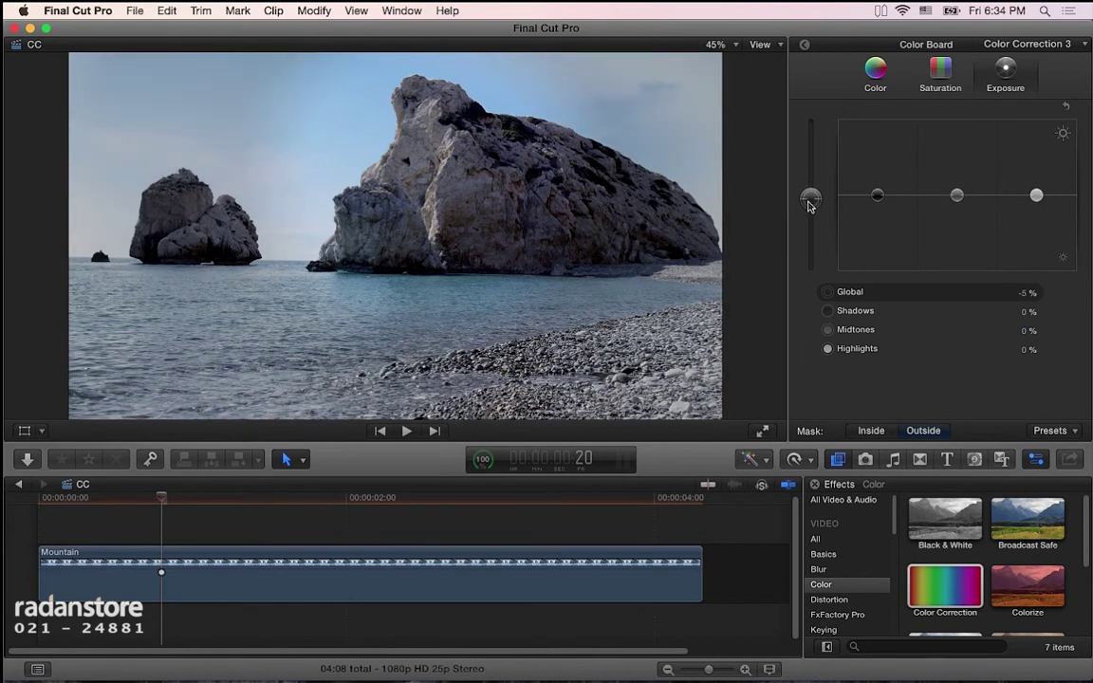
click(956, 197)
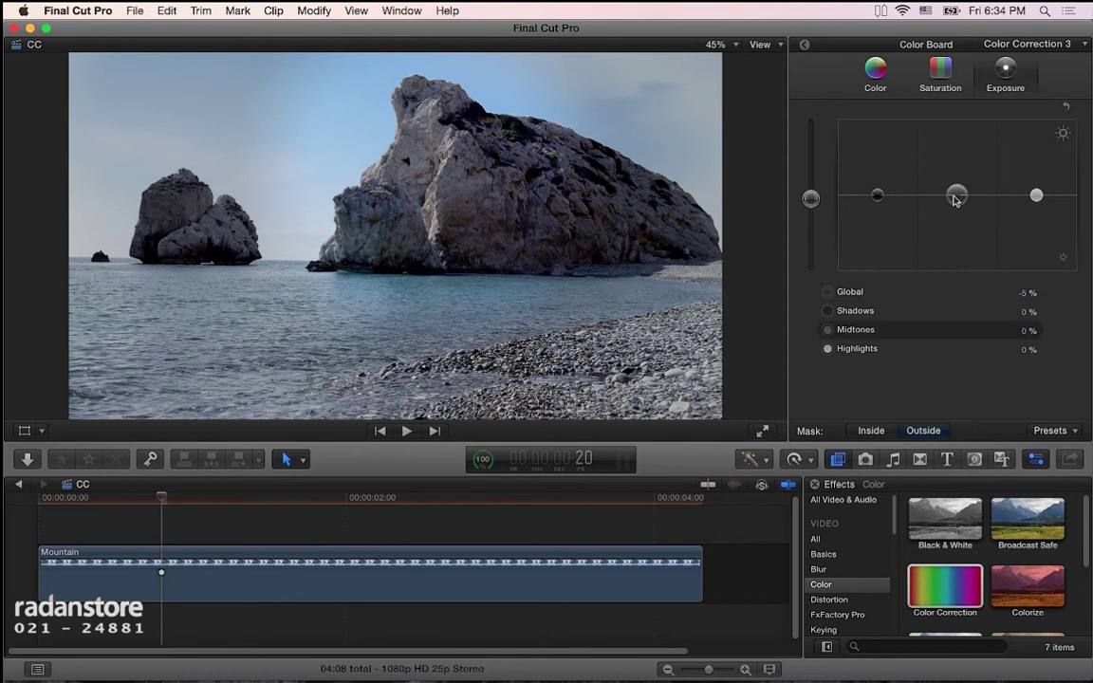
mouse_move(954, 200)
mouse_down()
mouse_move(952, 210)
mouse_move(956, 199)
mouse_up()
drag(1036, 199, 1035, 201)
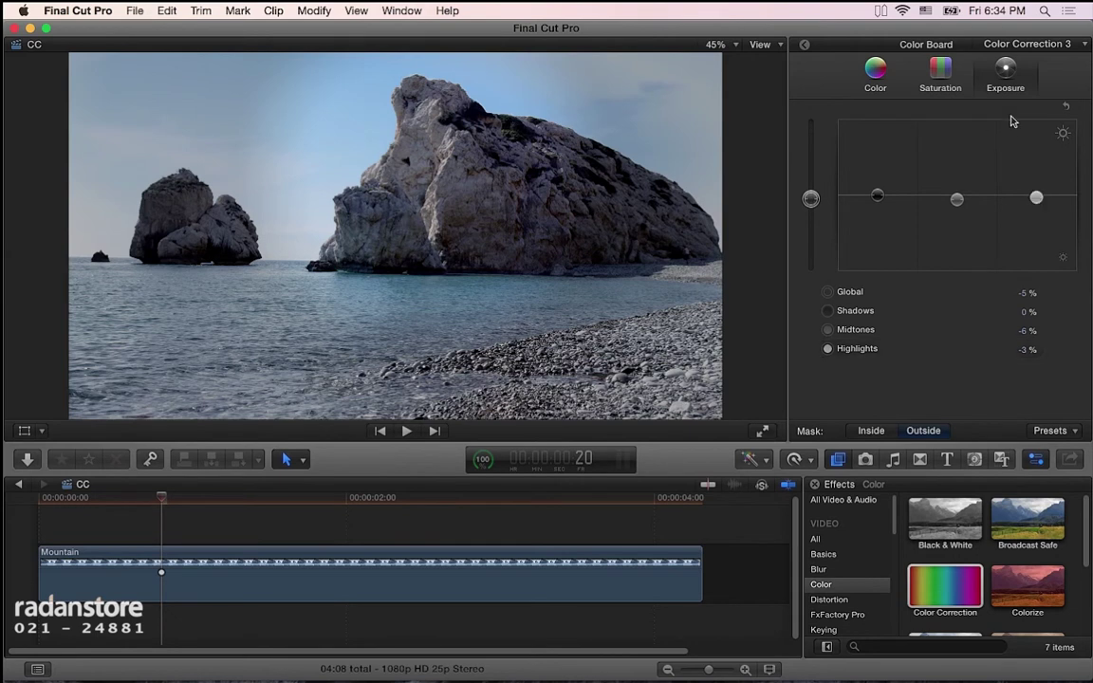
click(876, 86)
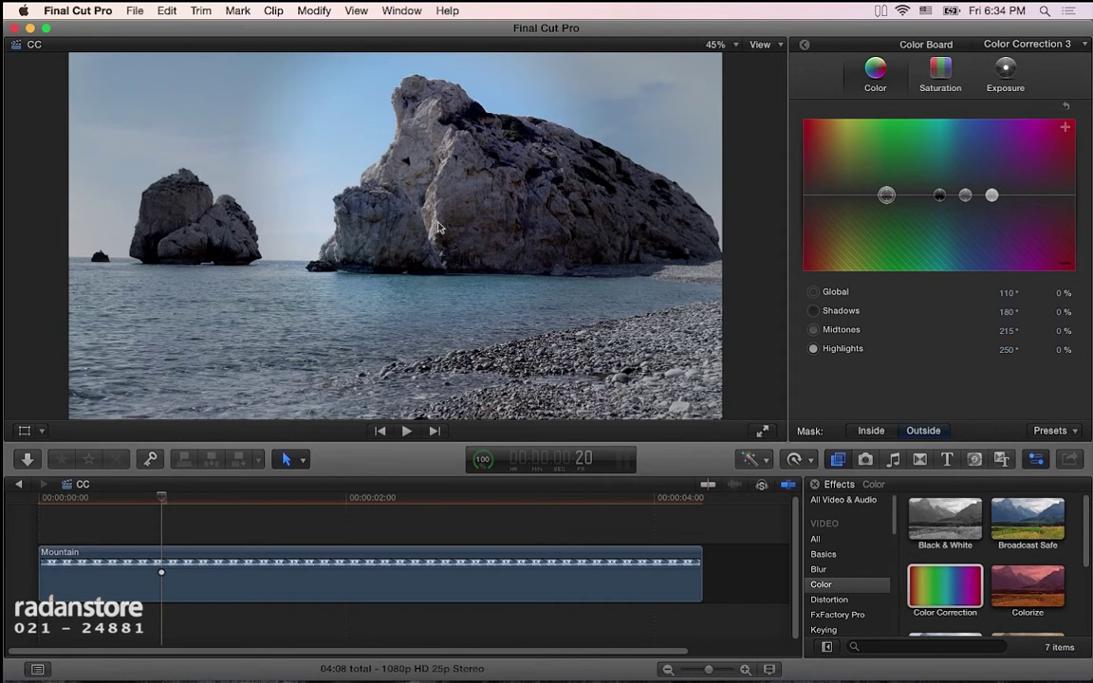
Step: Reset a stray Outside highlights tint and push the Inside highlights toward yellow-green
mouse_move(991, 196)
mouse_down()
mouse_move(856, 197)
mouse_move(865, 184)
mouse_up()
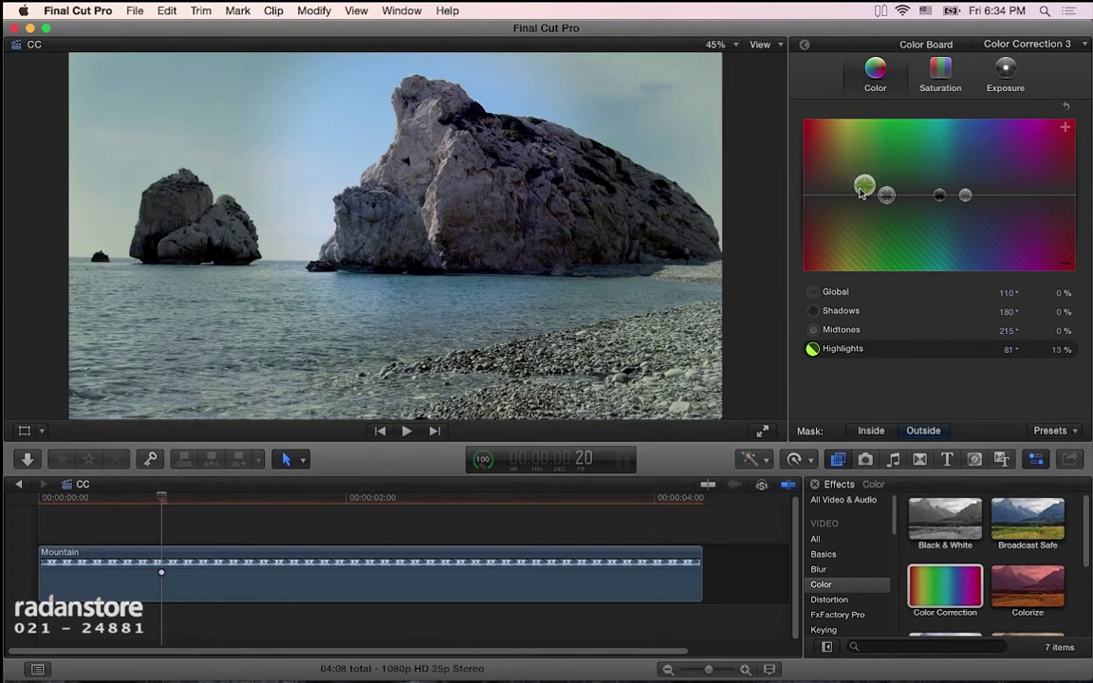
drag(859, 191, 857, 192)
key(Delete)
click(869, 431)
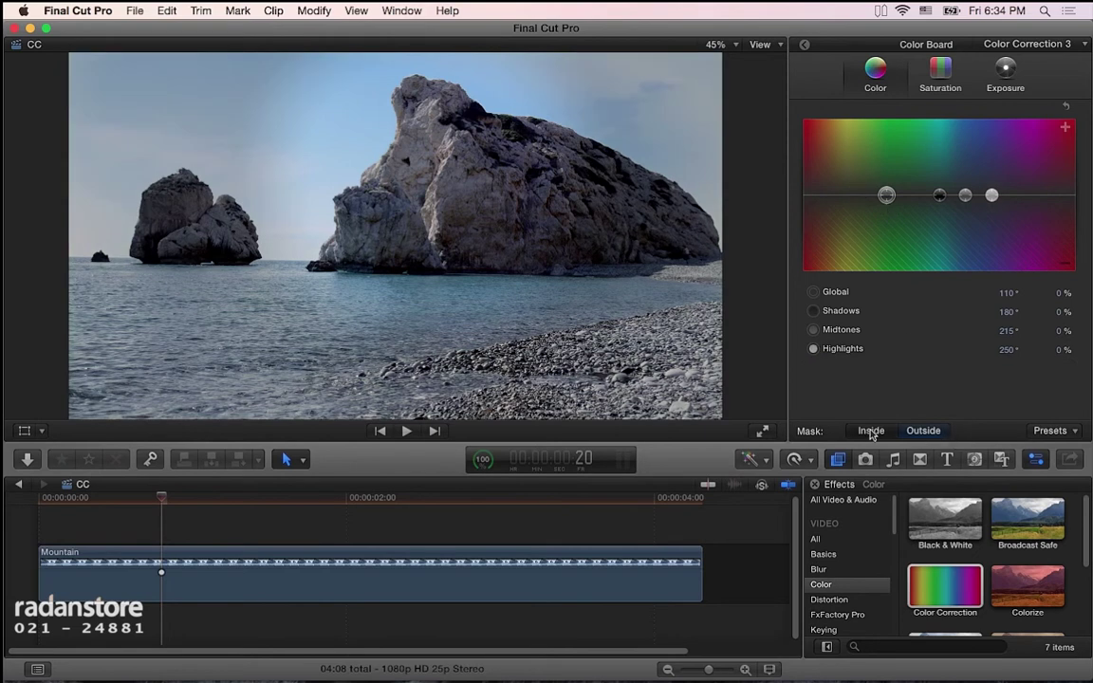
click(990, 195)
mouse_move(990, 196)
mouse_down()
mouse_move(842, 176)
mouse_move(844, 185)
mouse_up()
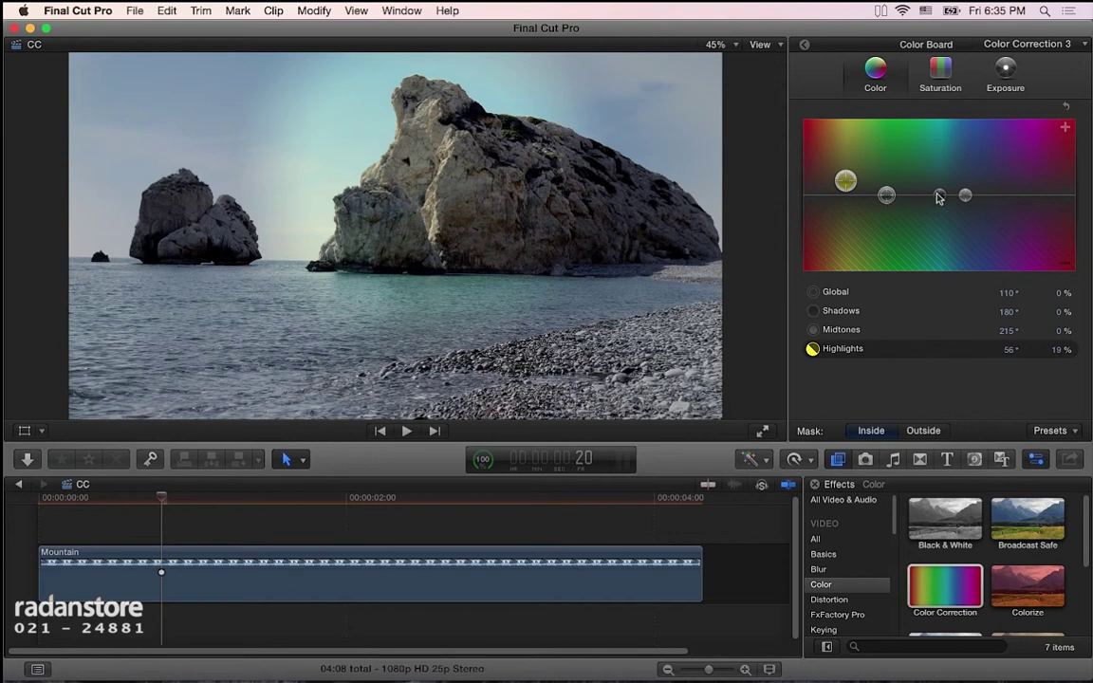
Step: Tint the rock's midtones inside the mask toward yellow-green
drag(964, 196, 855, 183)
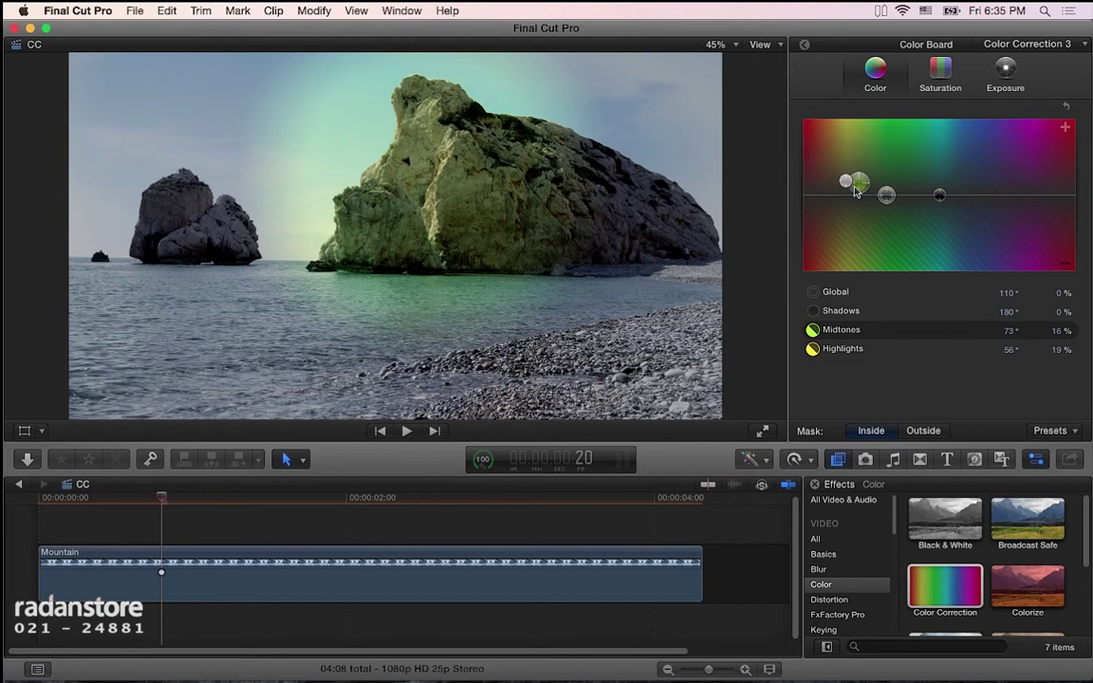
drag(851, 194, 855, 190)
drag(855, 190, 856, 192)
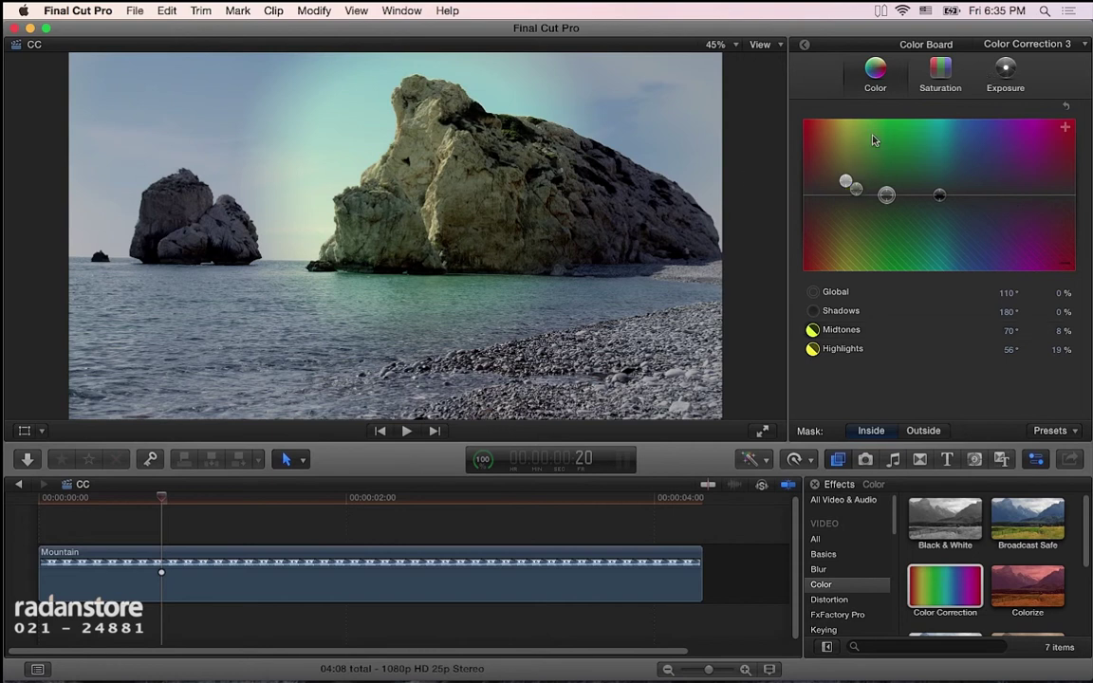
drag(853, 191, 857, 197)
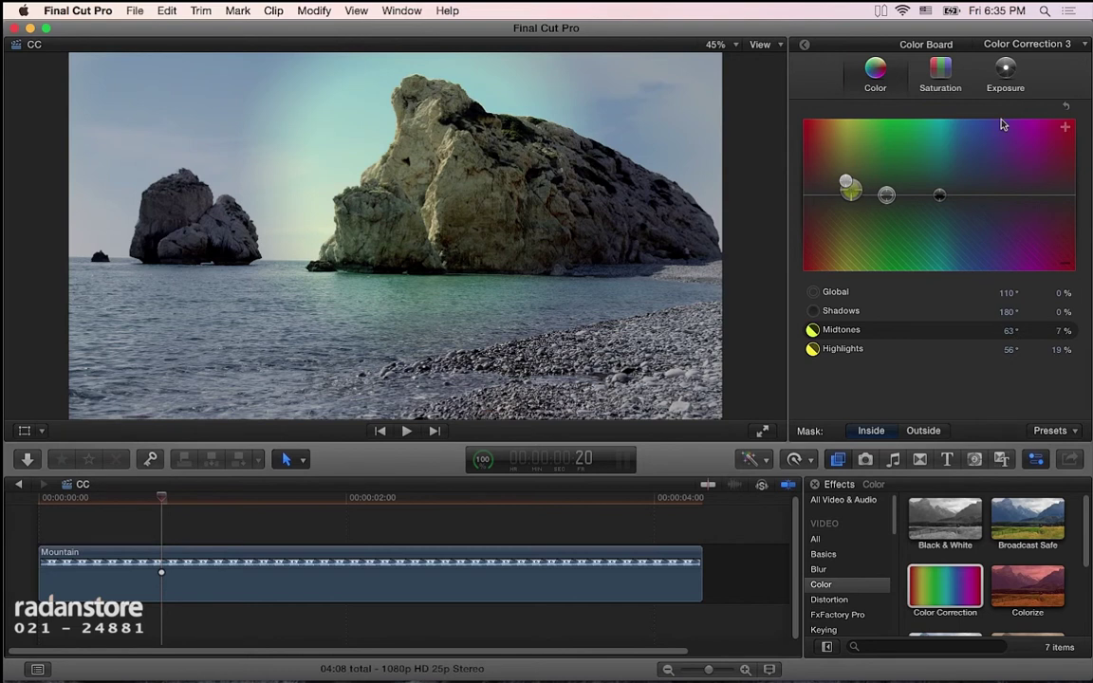
click(1006, 74)
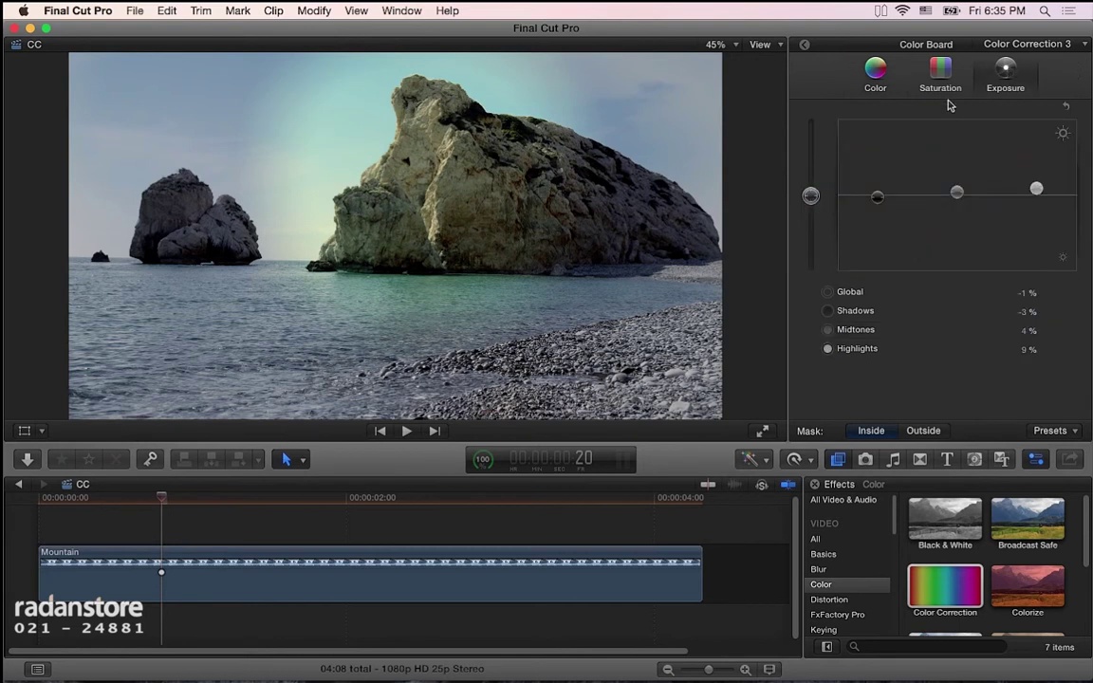
click(842, 74)
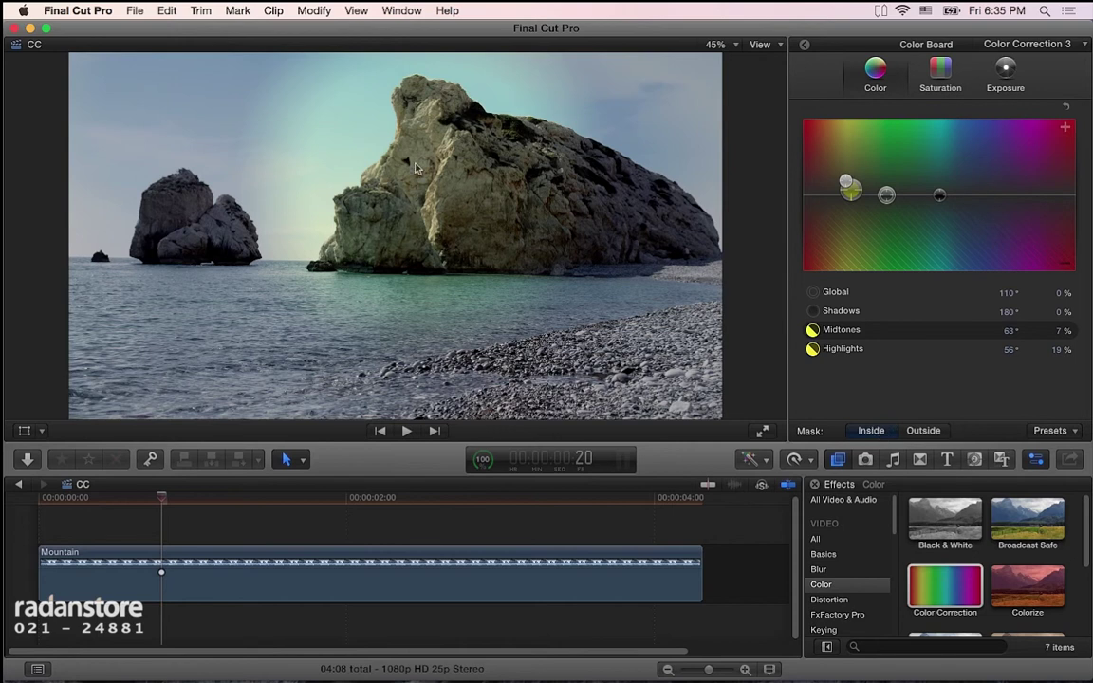
Step: Give the area outside the mask a subtle 2% global teal tint at 190°
click(923, 431)
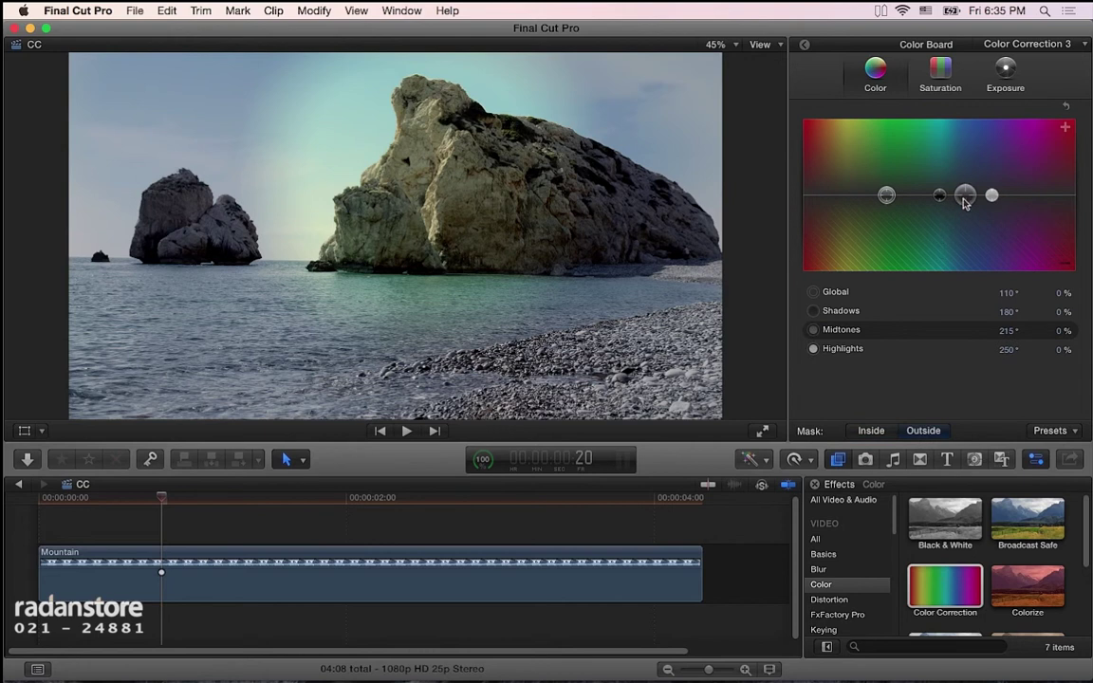
mouse_move(888, 202)
mouse_down()
mouse_move(960, 192)
mouse_move(948, 201)
mouse_up()
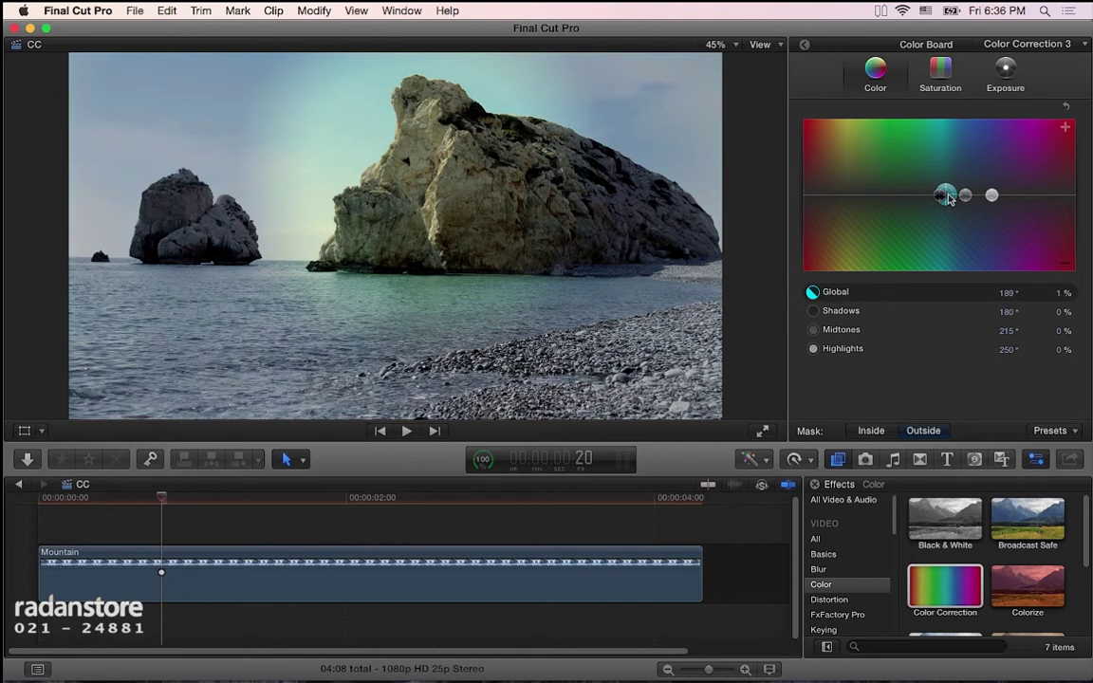
drag(948, 197, 946, 193)
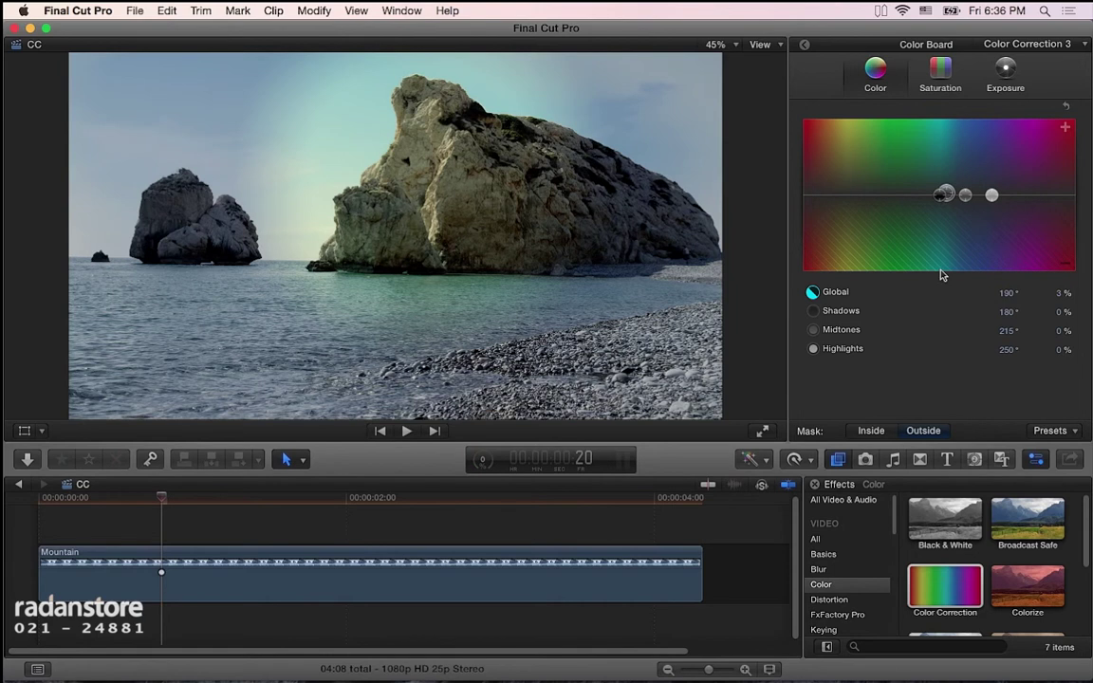
click(950, 201)
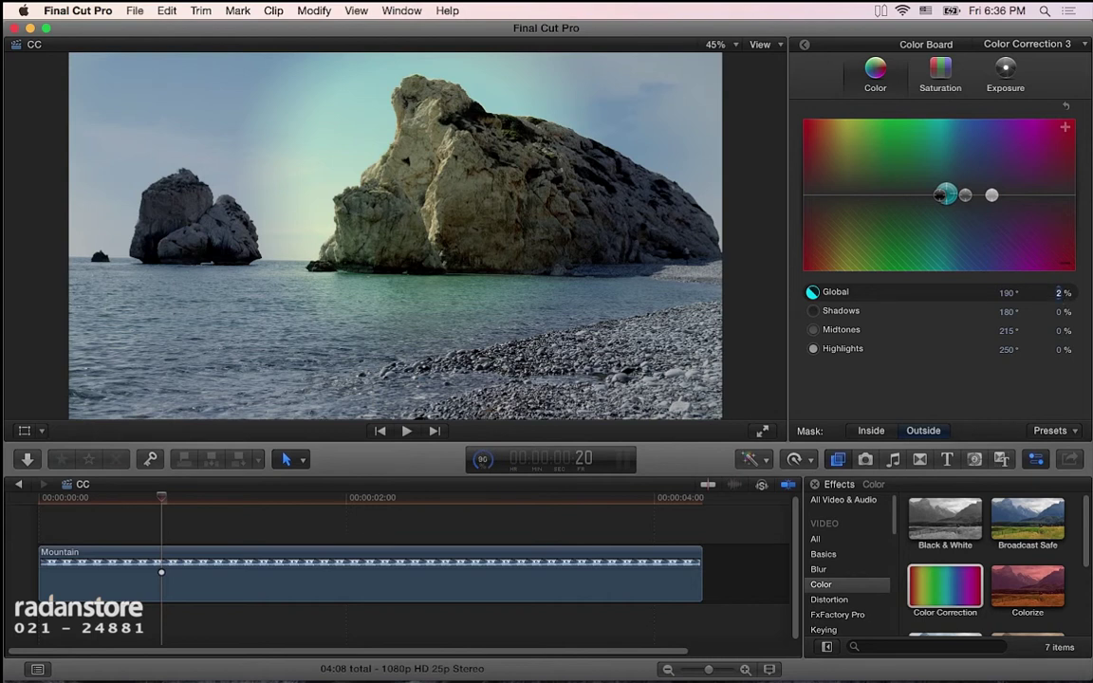
click(939, 71)
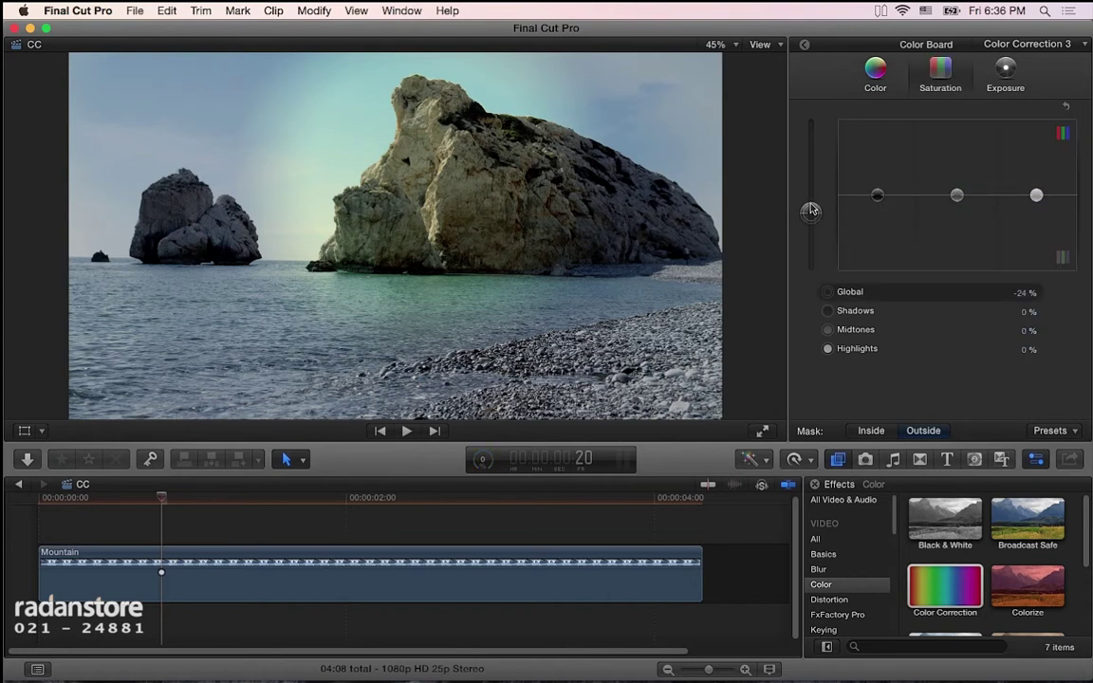
Step: Set Outside global saturation to -12% and slightly brighten the Outside midtone exposure
drag(811, 207, 812, 204)
drag(811, 205, 811, 208)
click(1003, 72)
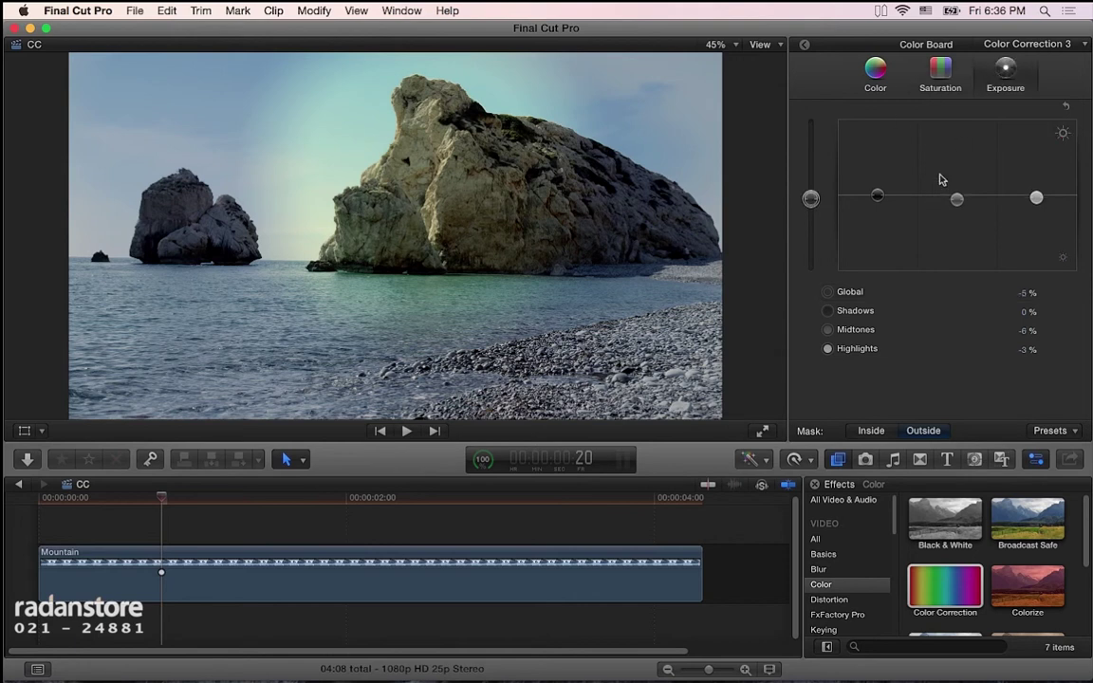
click(871, 430)
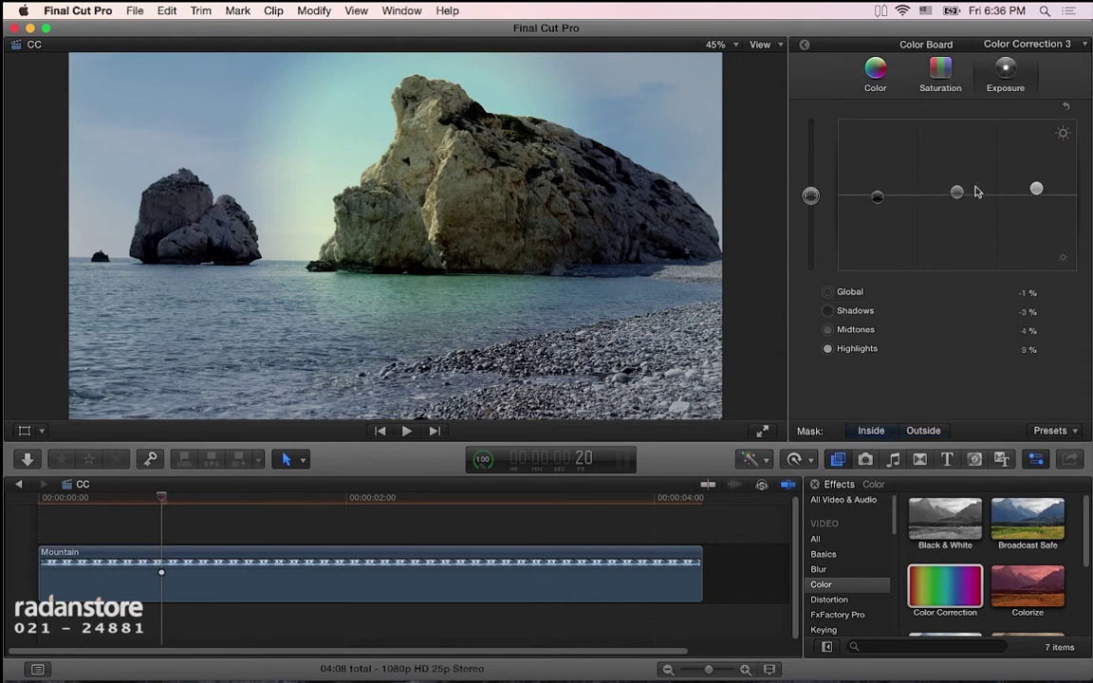
click(931, 430)
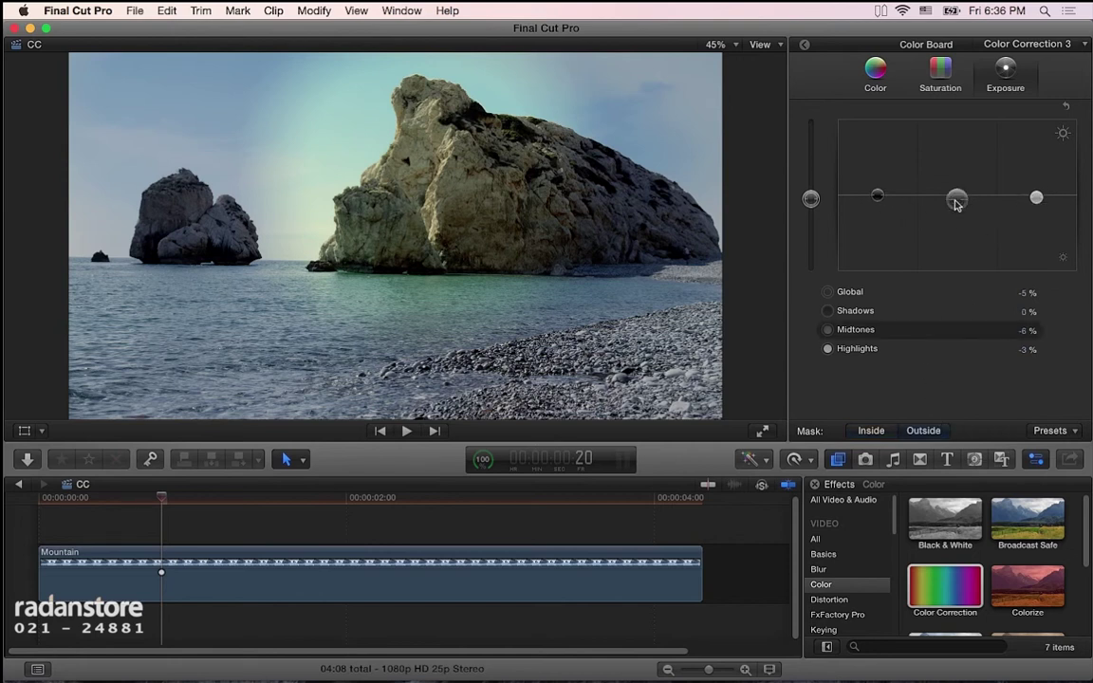
drag(956, 203, 956, 201)
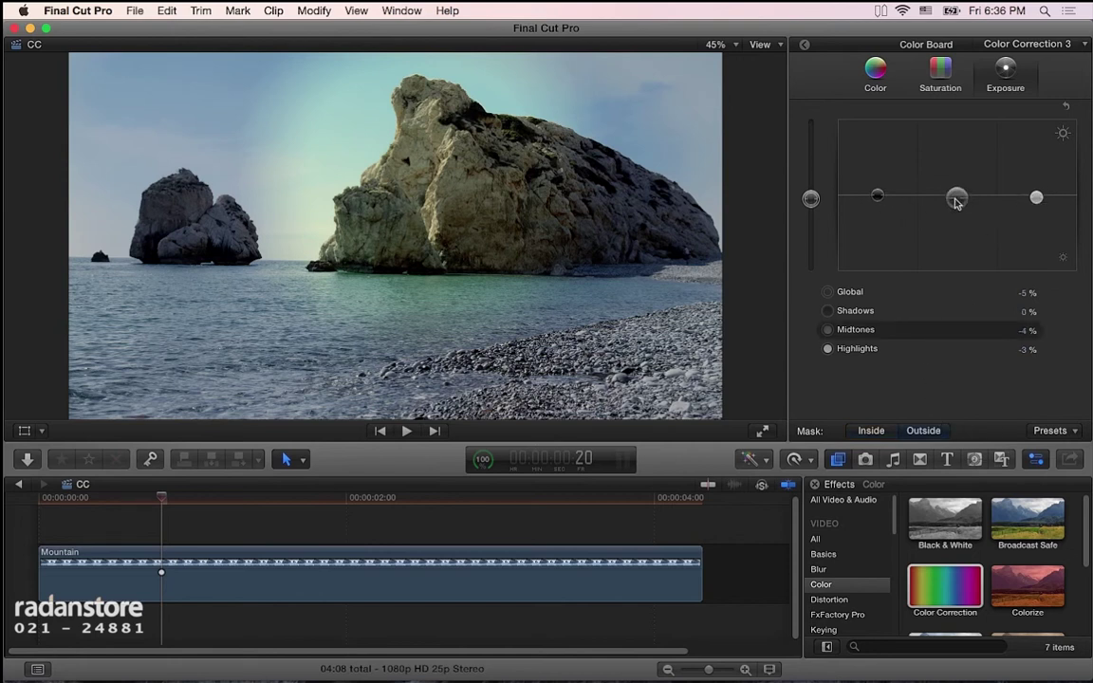
Step: Raise Inside midtone and highlight saturation to 13% each
click(938, 71)
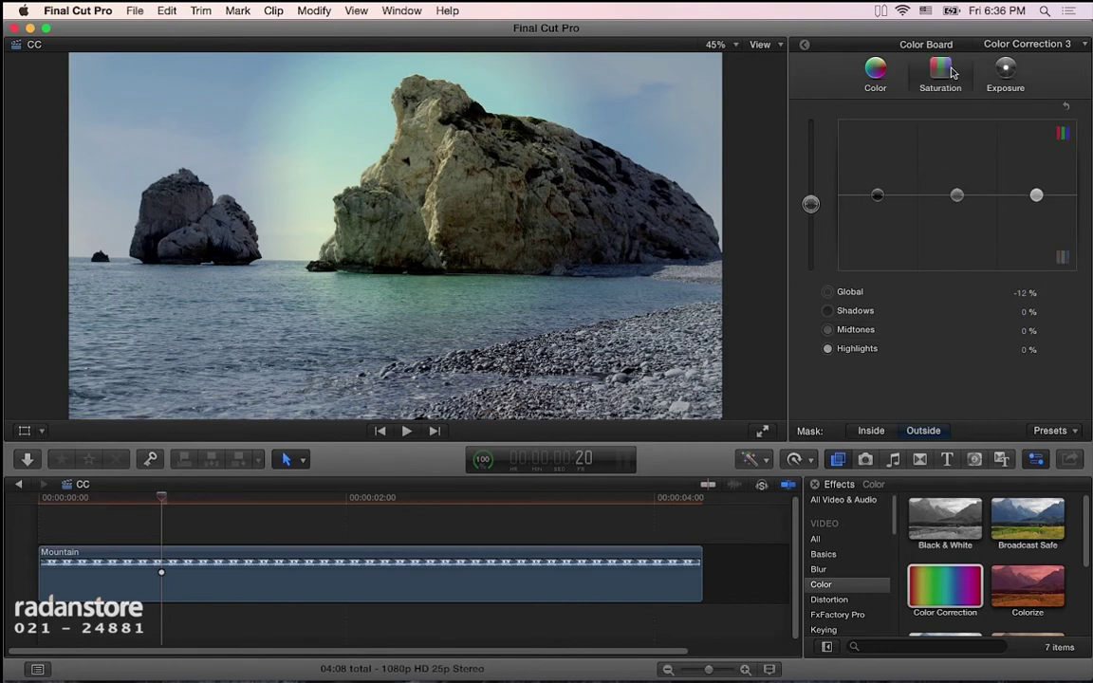
click(869, 428)
drag(957, 202, 959, 180)
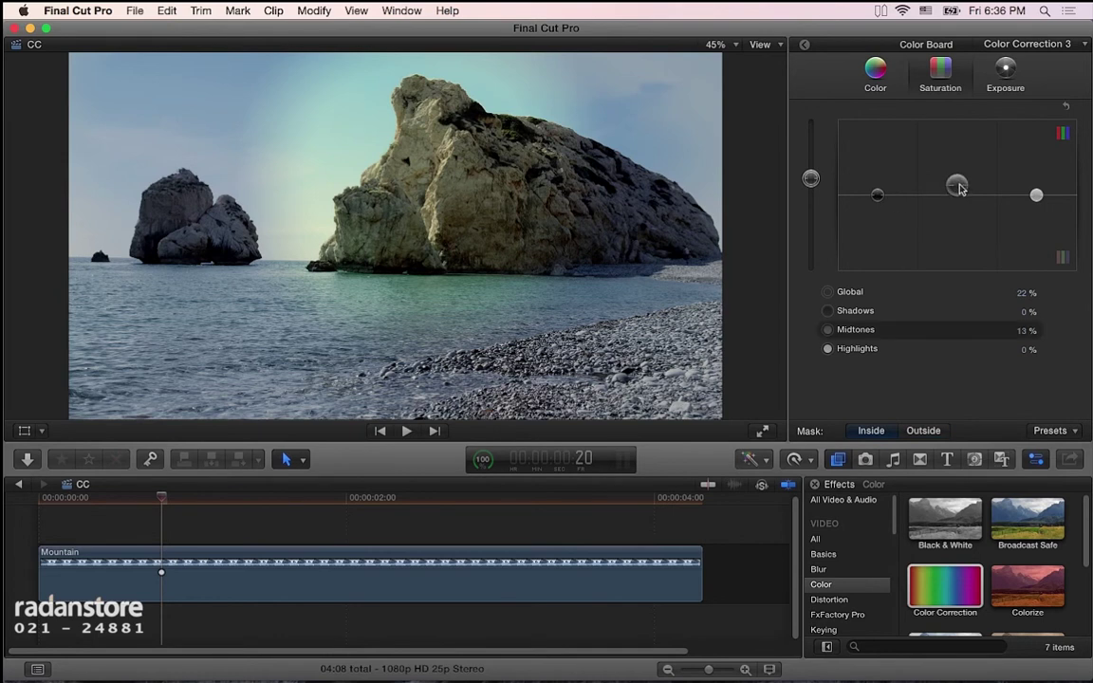
drag(1036, 194, 1037, 173)
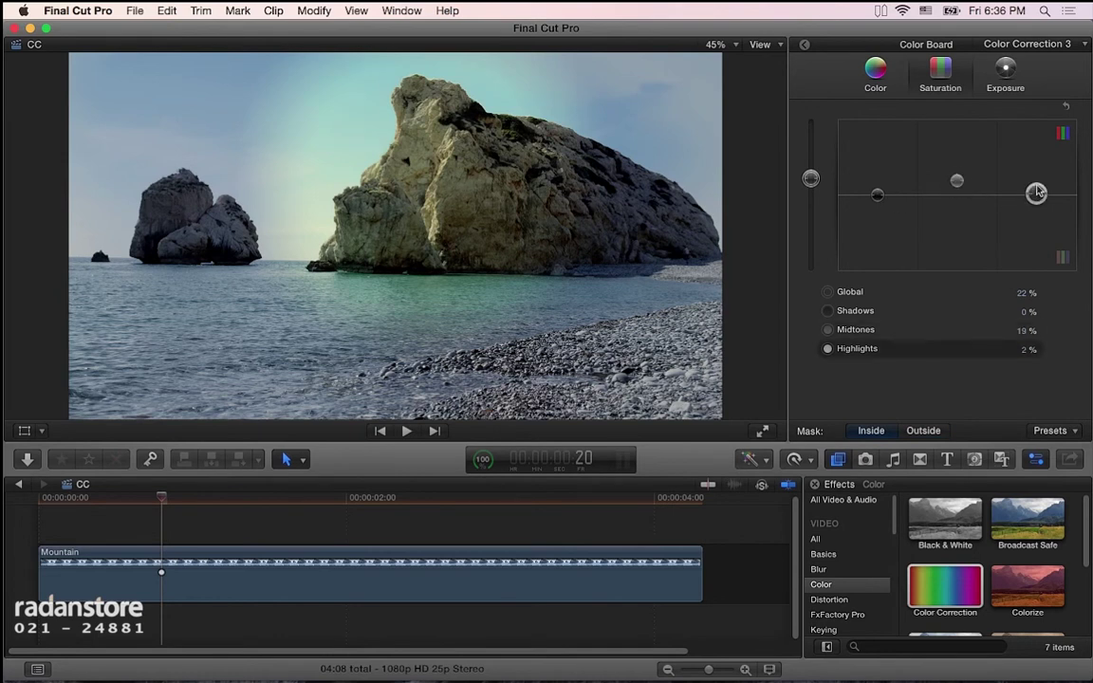
drag(957, 180, 957, 190)
drag(1035, 174, 1035, 190)
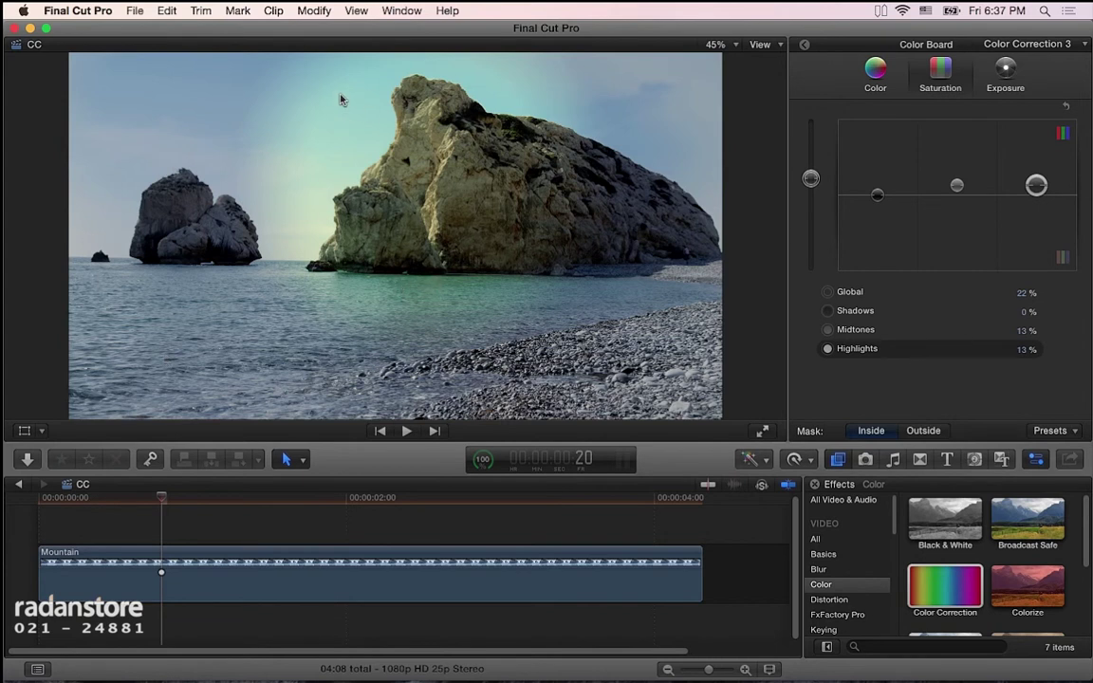
Step: Return to the effects list and show Correction 3's shape mask, briefly previewing it in black and white
click(874, 71)
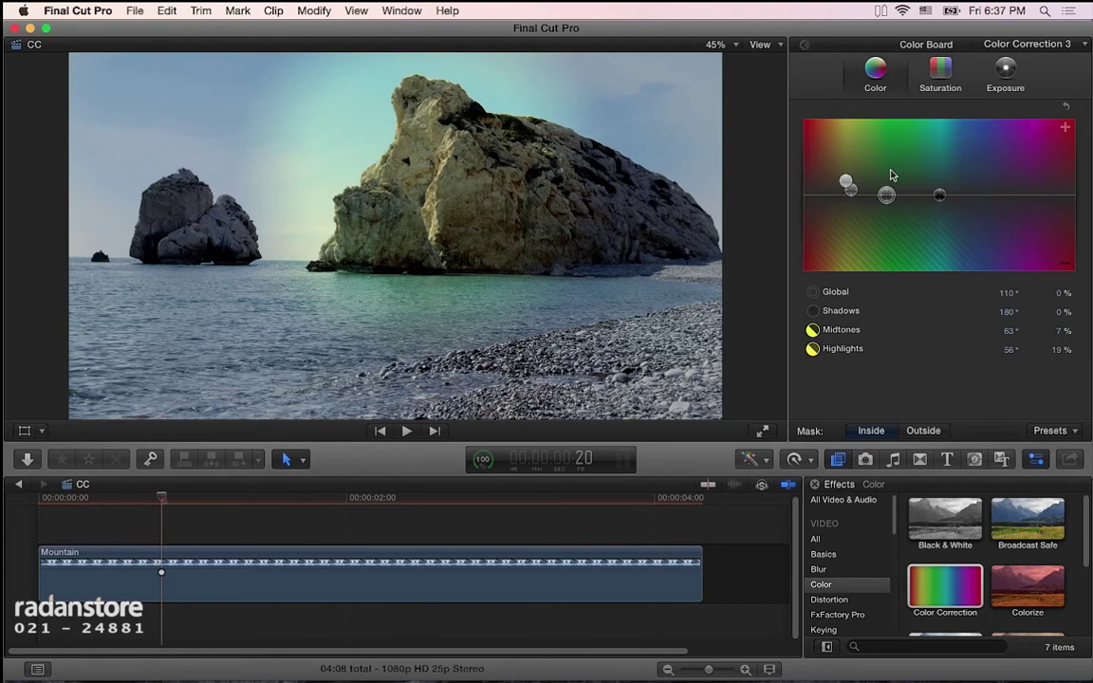
click(804, 44)
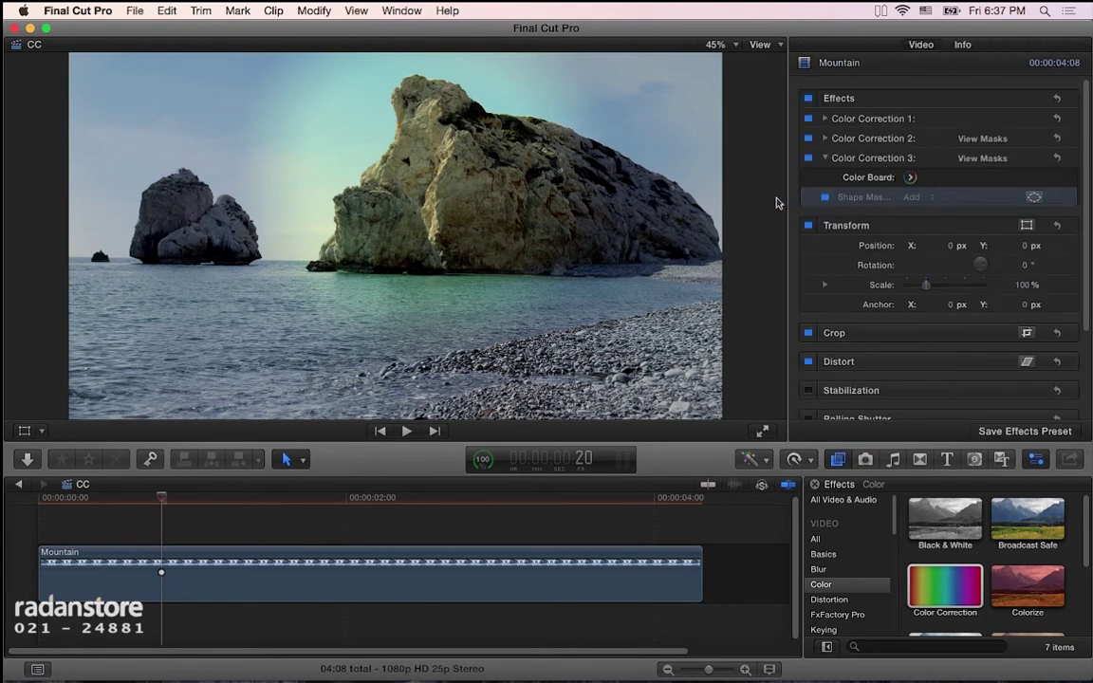
click(1034, 196)
click(983, 159)
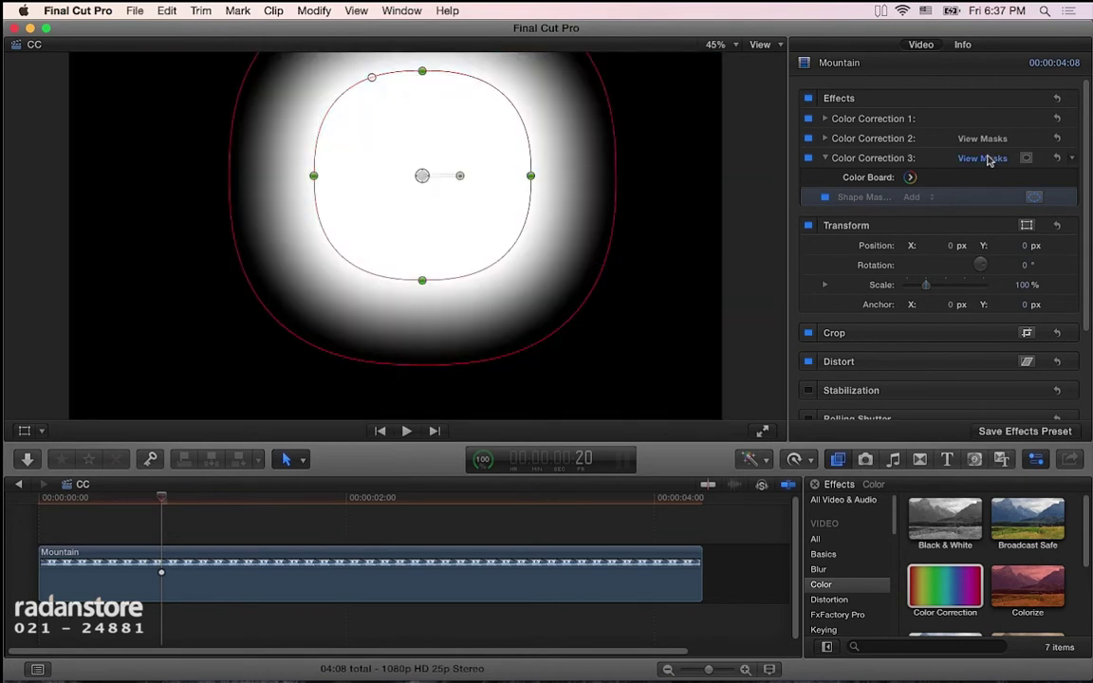
click(987, 159)
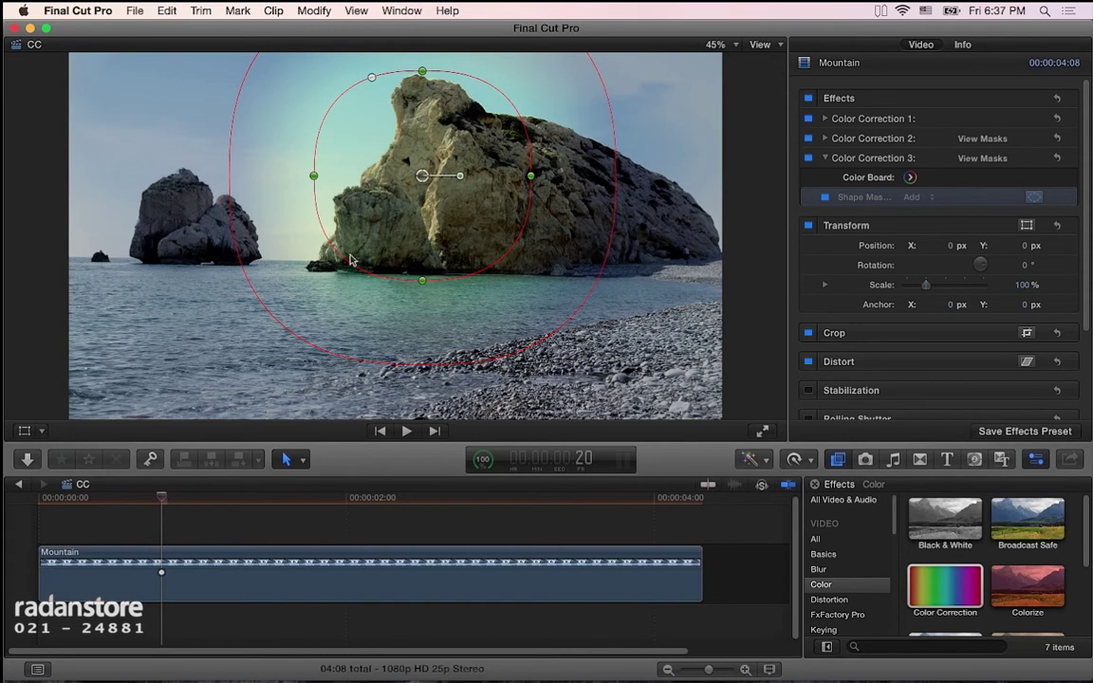
Step: Flatten, raise and narrow the oval mask to hug the main rock
drag(422, 279, 422, 244)
drag(453, 335, 456, 298)
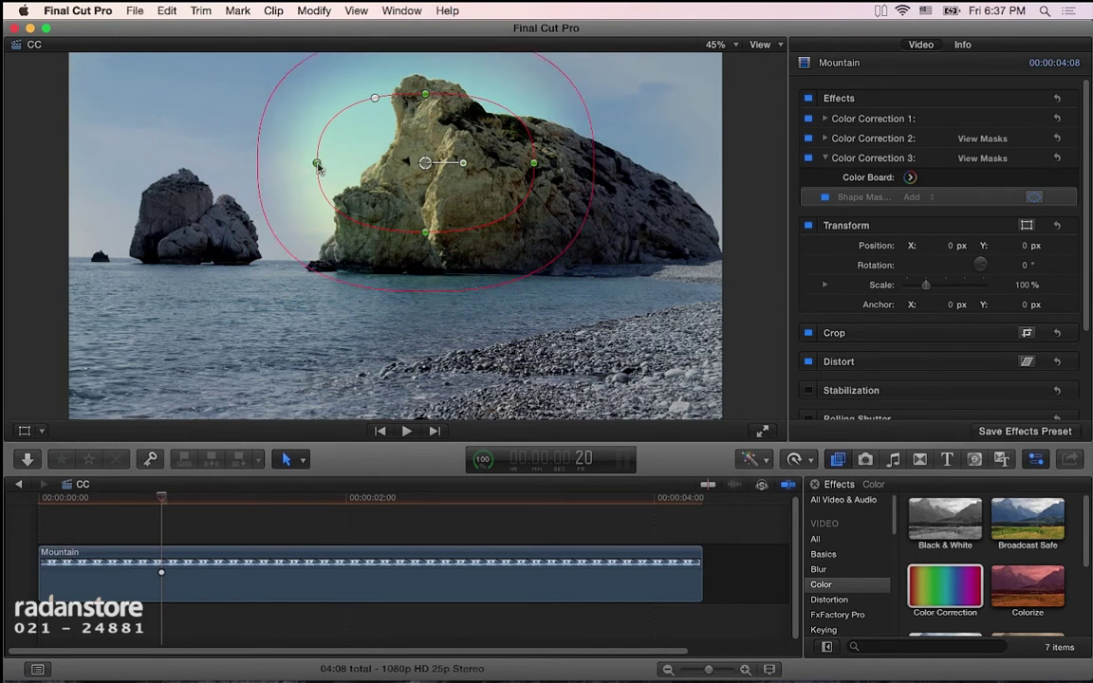
drag(321, 169, 326, 168)
drag(429, 164, 424, 163)
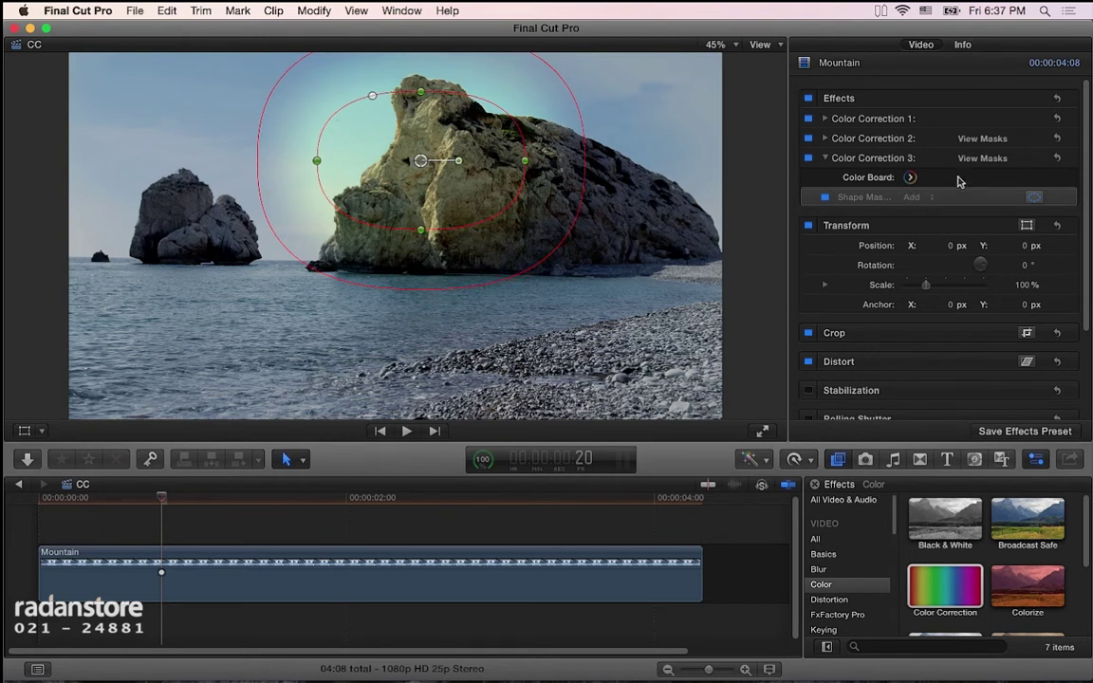
Step: Add a colour mask sampled from the sky to Correction 3 and set it to Subtract
click(1026, 158)
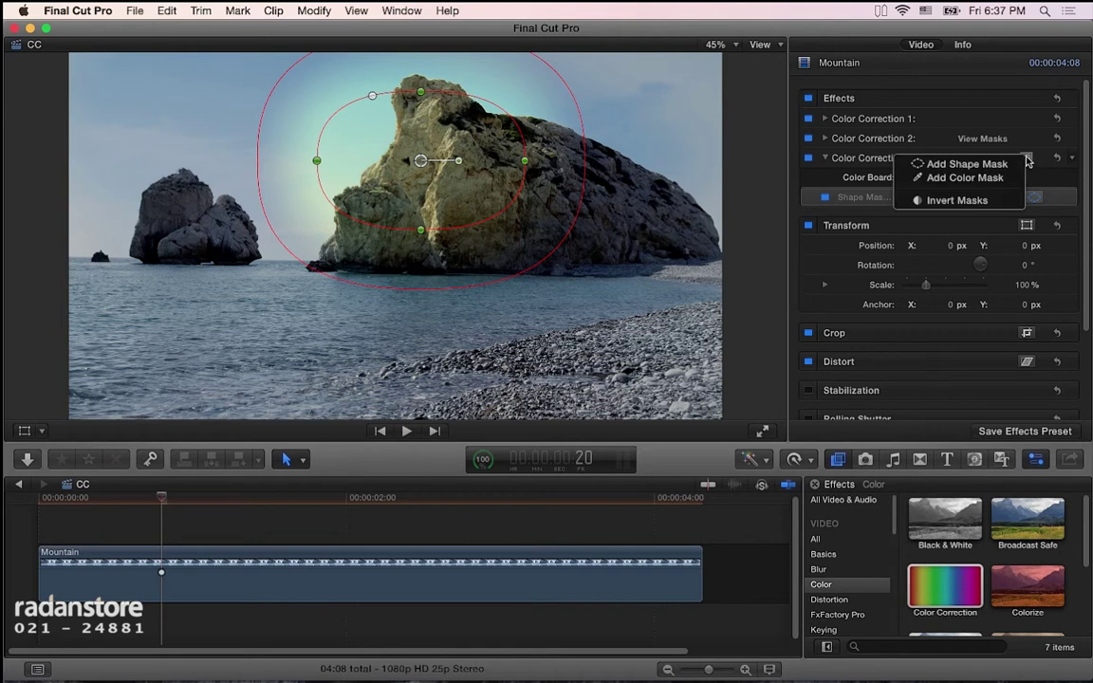
click(1006, 180)
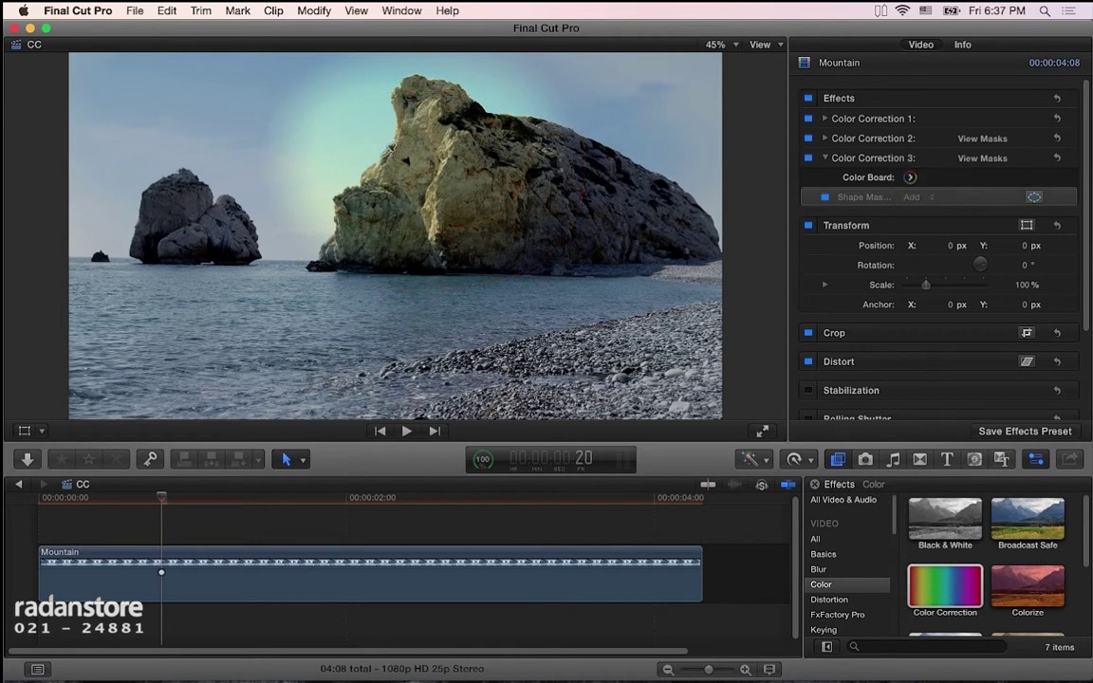
mouse_move(253, 139)
mouse_down()
mouse_move(252, 97)
mouse_move(295, 94)
mouse_move(305, 112)
mouse_move(355, 66)
mouse_up()
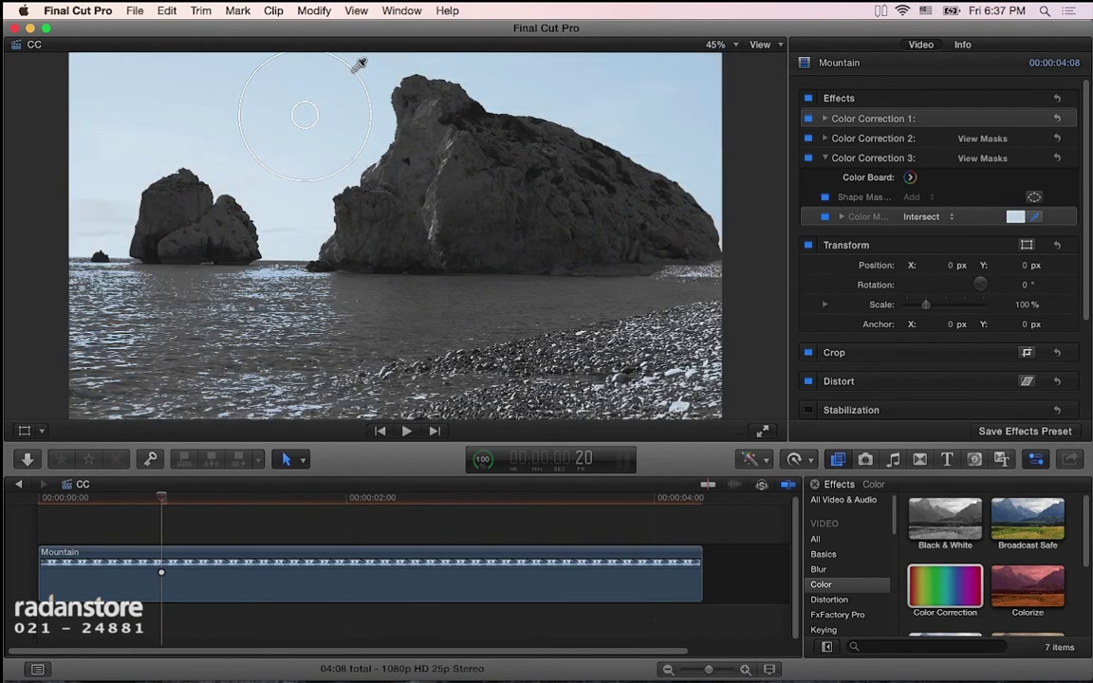
drag(355, 68, 356, 68)
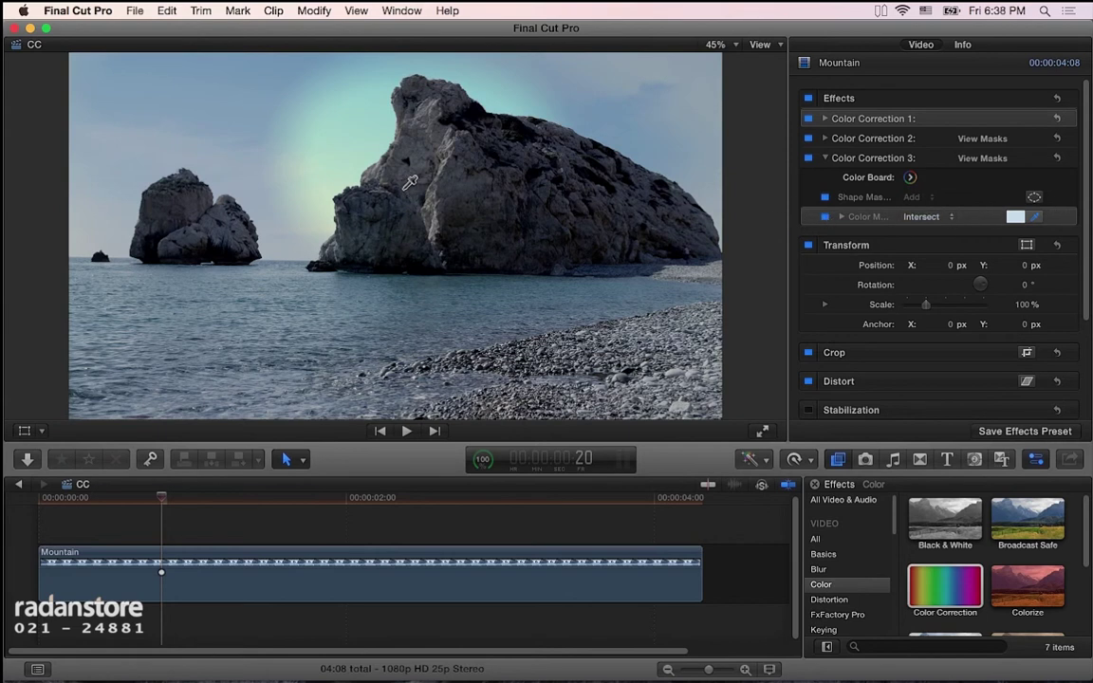
click(920, 216)
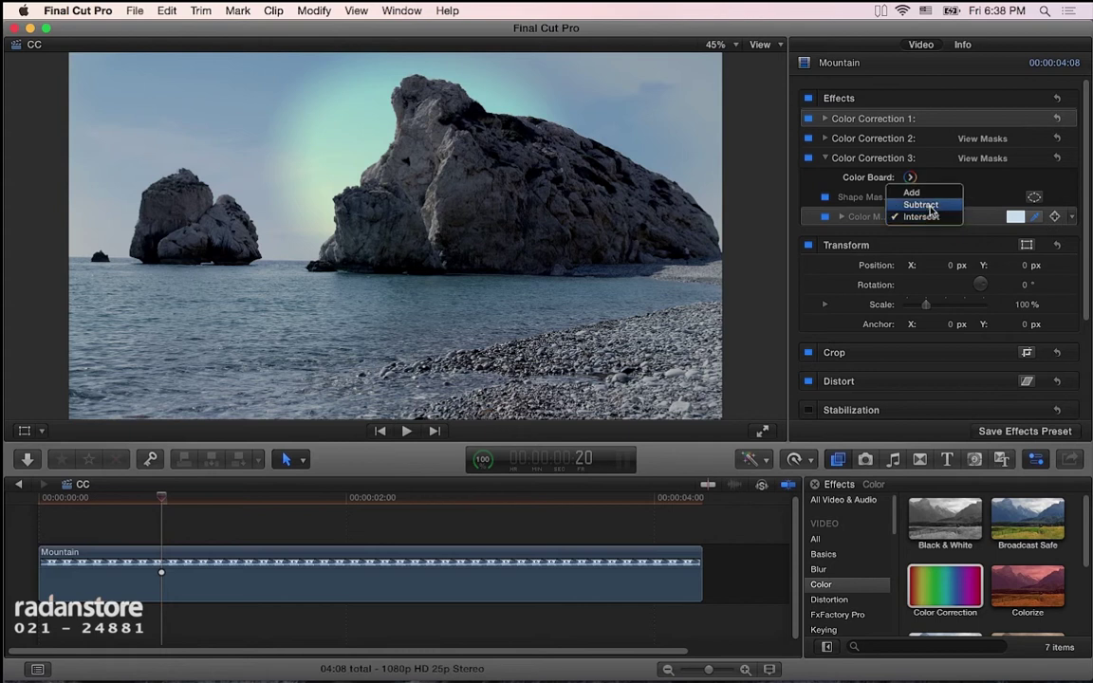
click(920, 205)
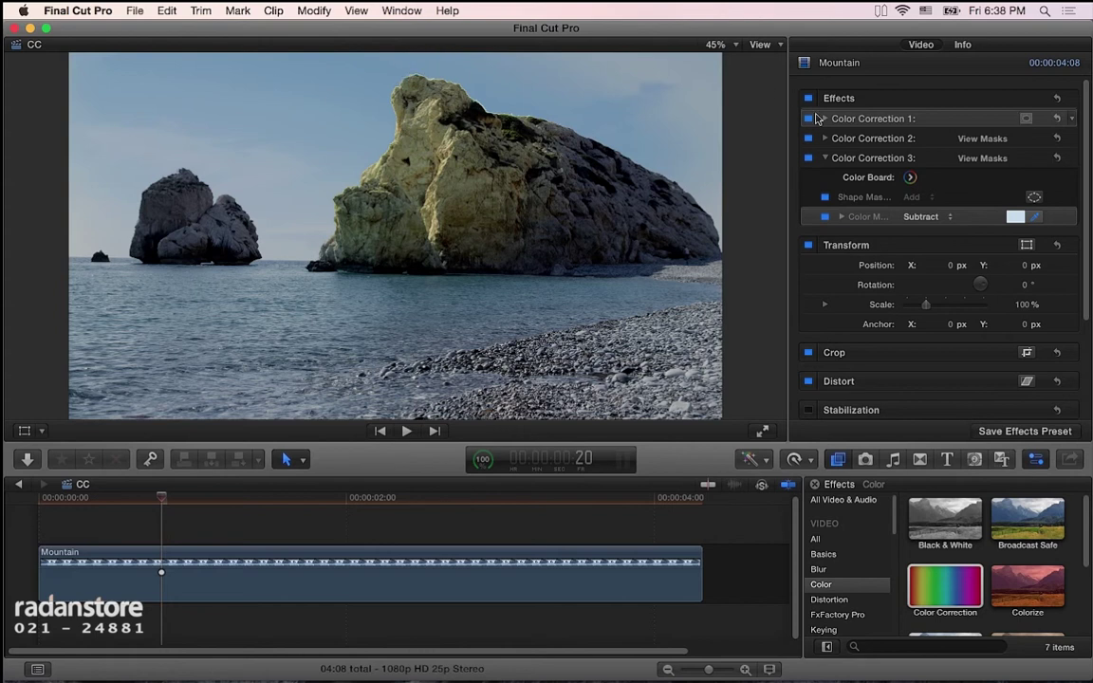
click(809, 119)
click(809, 119)
click(809, 140)
click(809, 140)
click(809, 139)
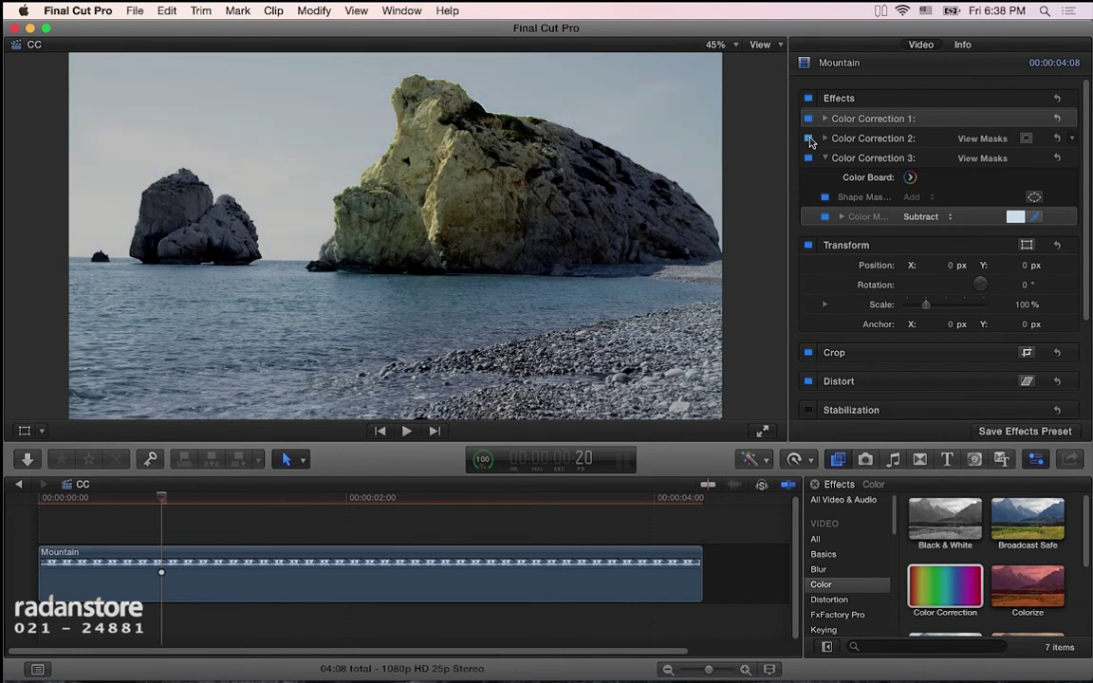
click(809, 140)
click(849, 140)
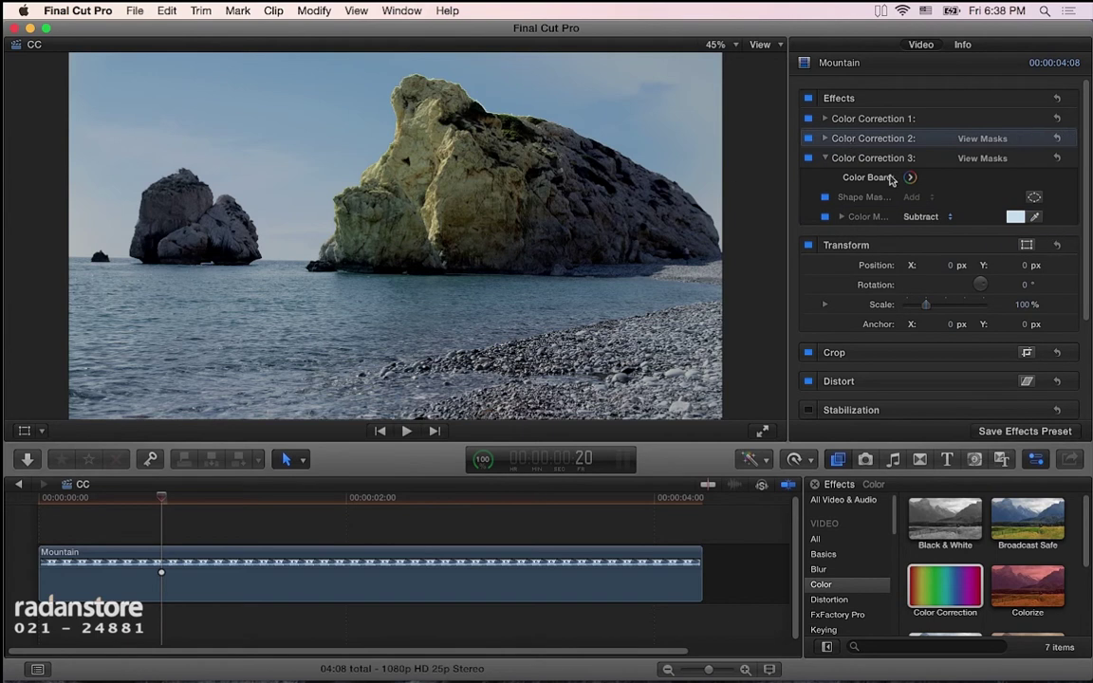
click(818, 159)
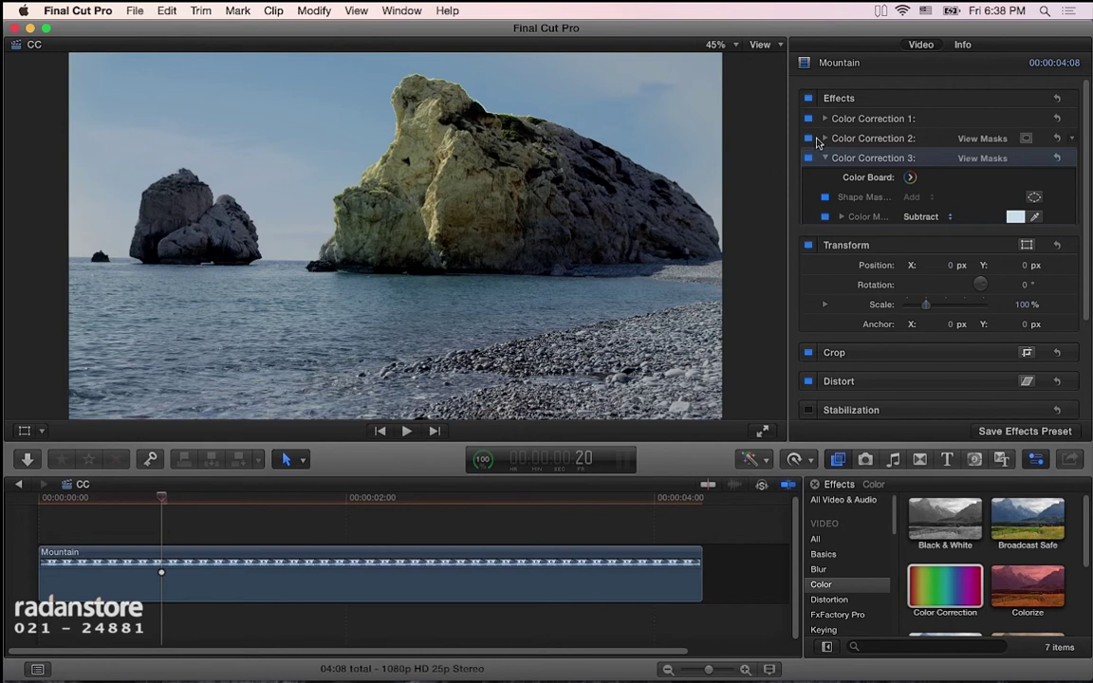
Step: Reduce the highlight tint on the masked rock
click(910, 176)
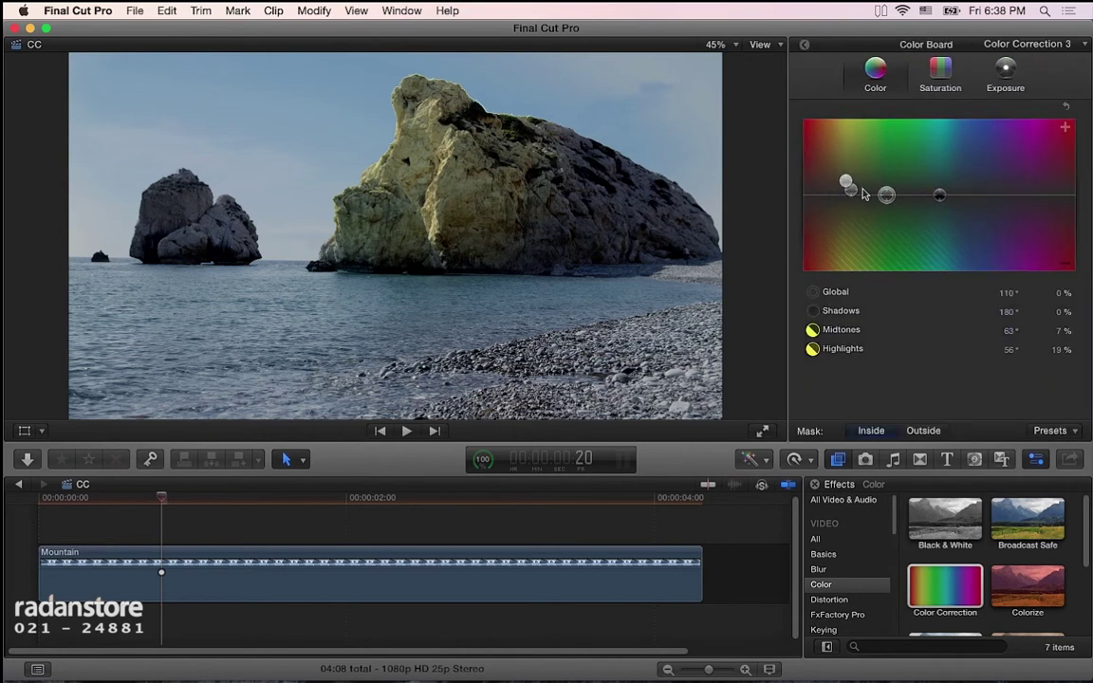
click(846, 184)
mouse_move(844, 185)
mouse_down()
mouse_move(857, 196)
mouse_move(842, 188)
mouse_up()
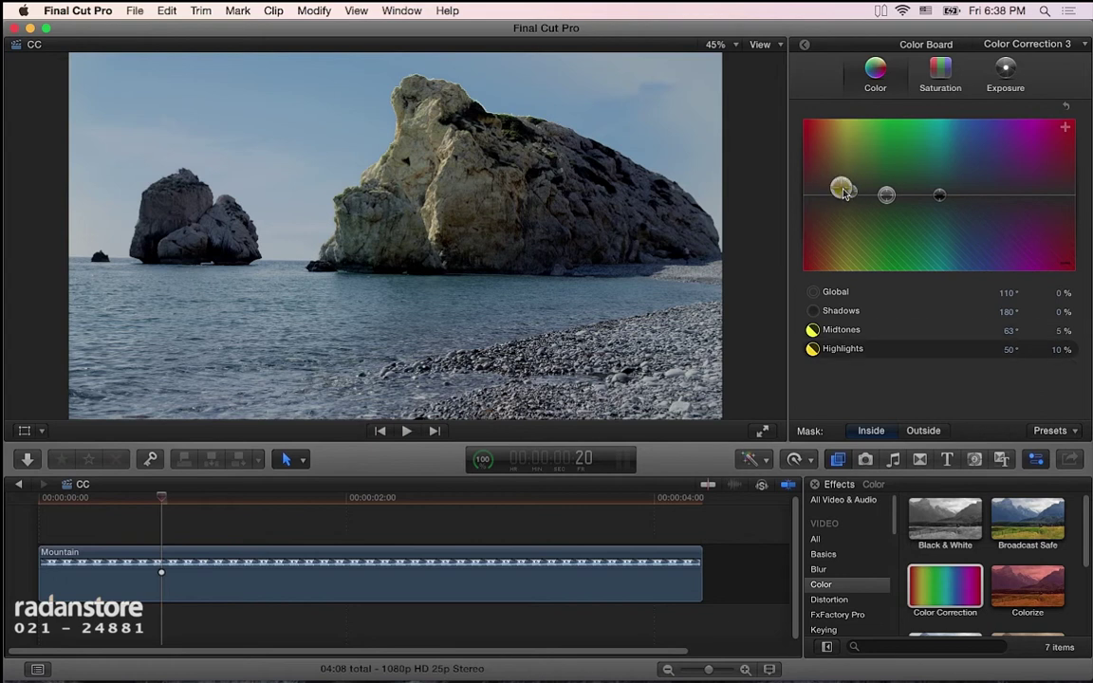
Step: Outside the mask, brighten the shadows and shift the midtone hue toward purple
click(924, 431)
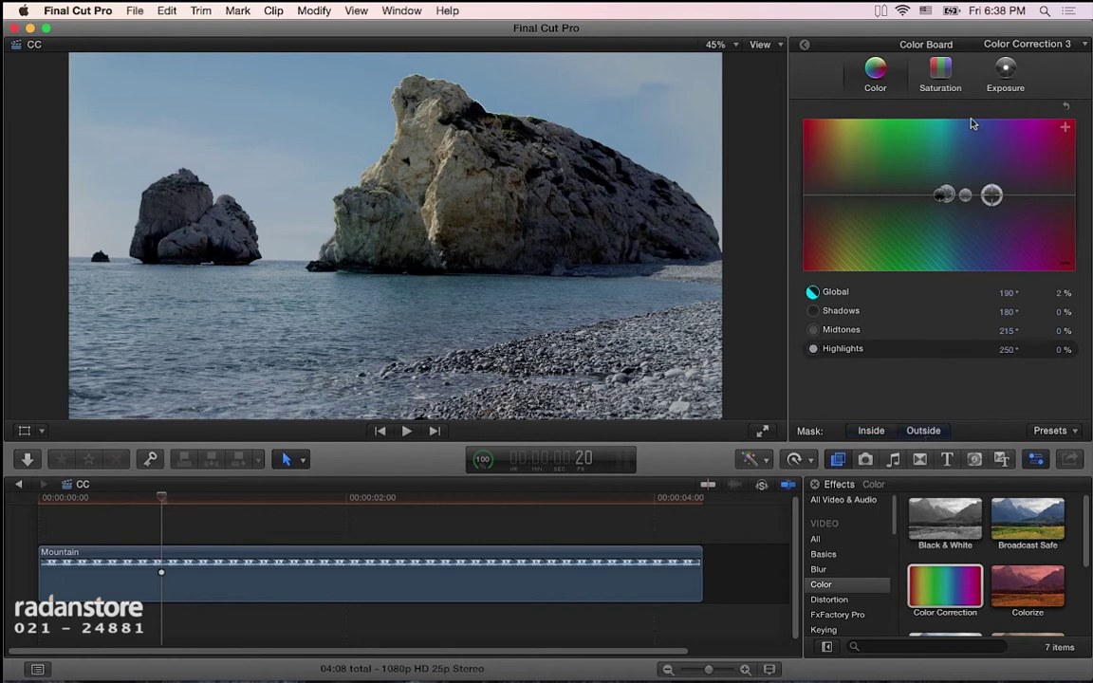
click(1003, 74)
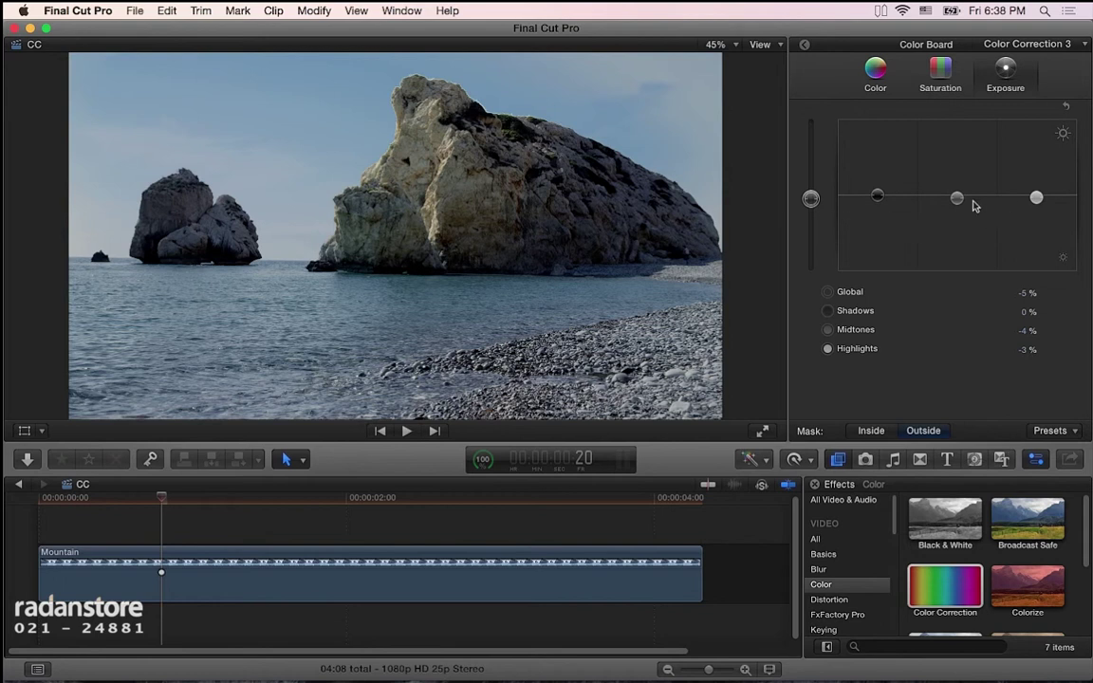
drag(877, 199, 879, 196)
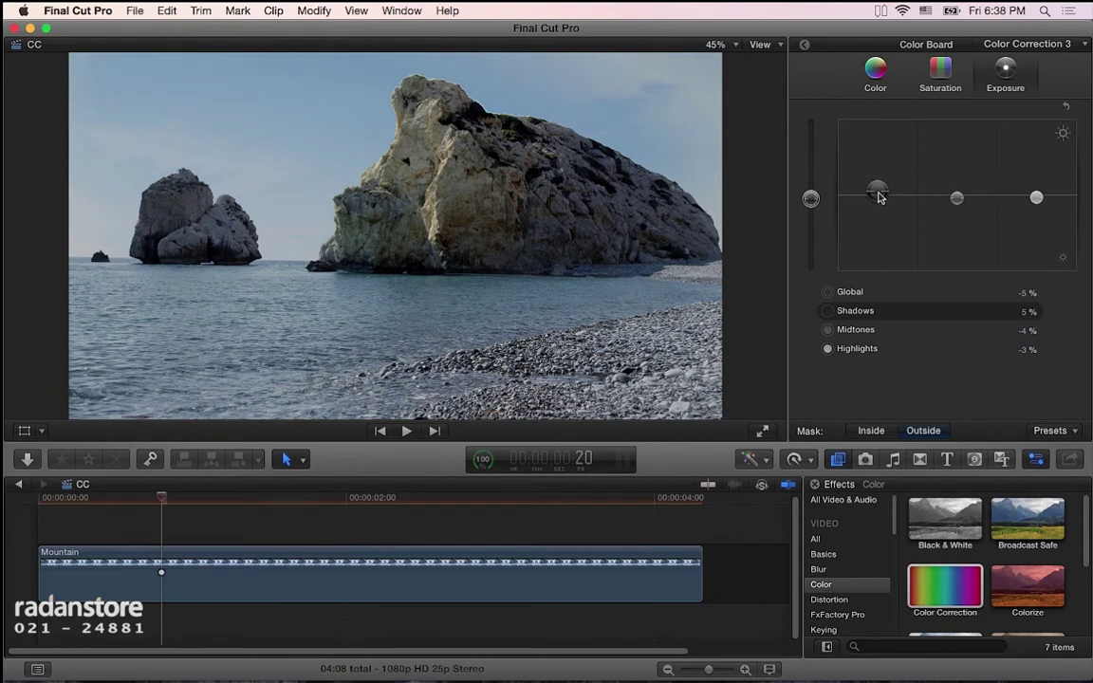
click(869, 76)
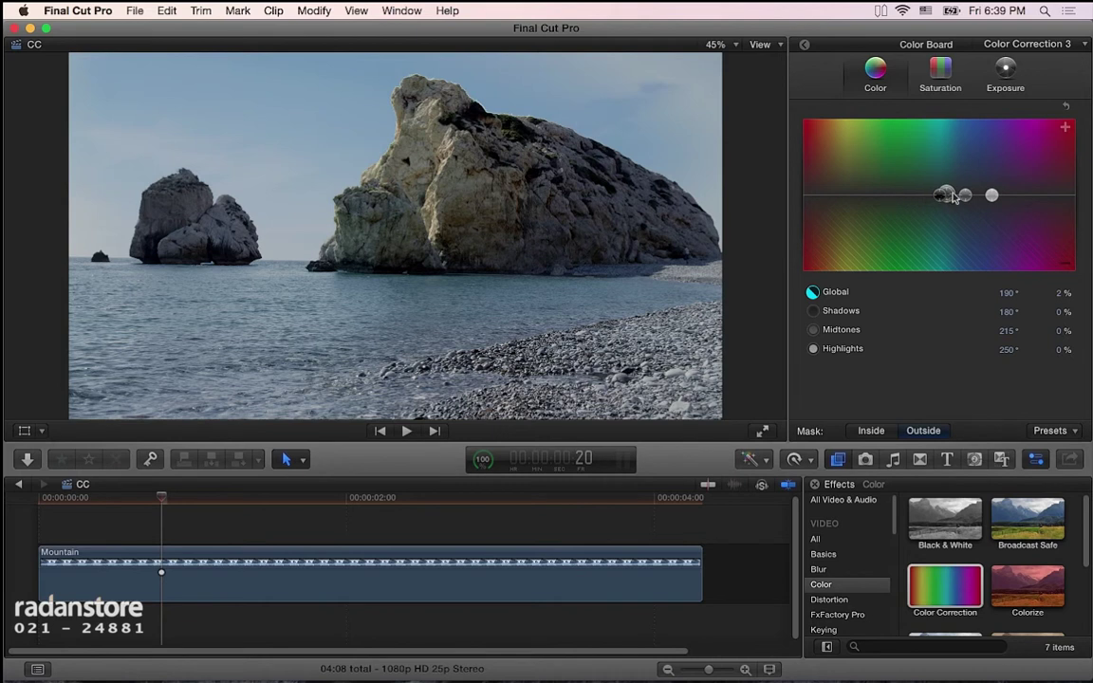
drag(965, 196, 1023, 196)
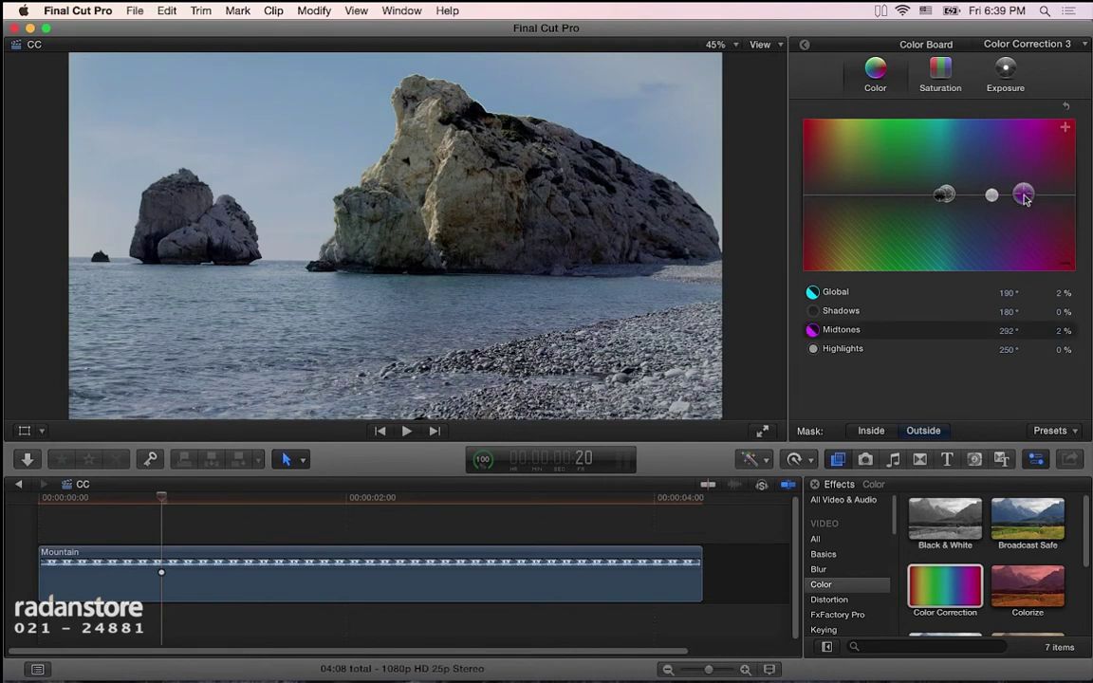
drag(1025, 201, 1022, 201)
Step: Raise the rock's midtone and highlight saturation, then strengthen its highlight tint
click(806, 46)
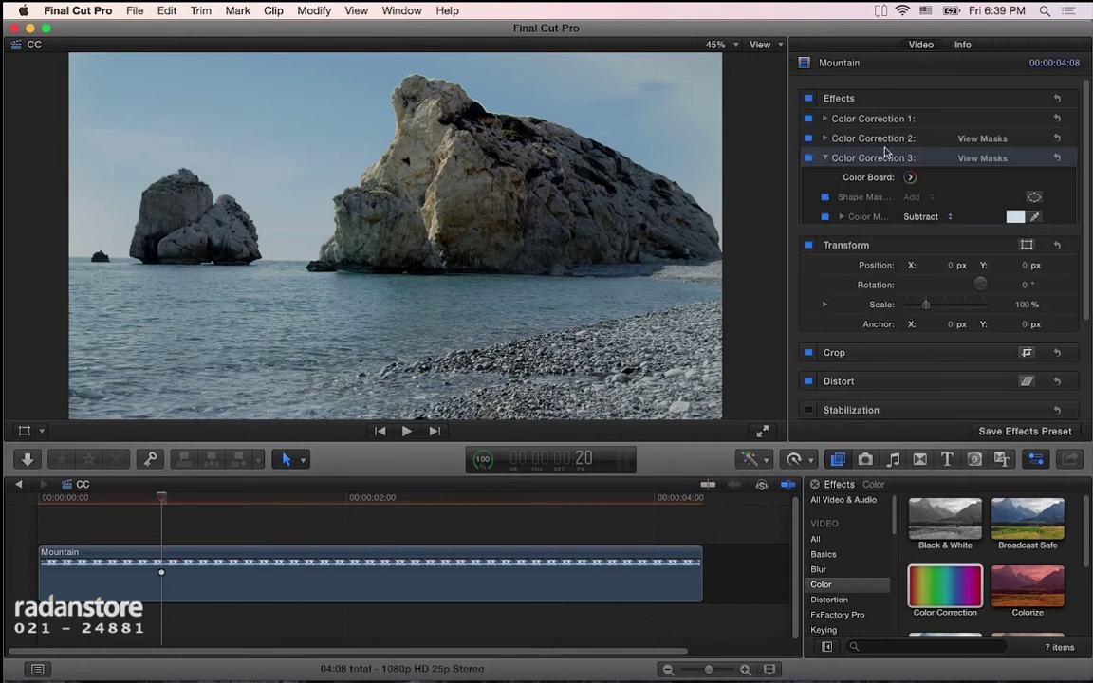
click(908, 178)
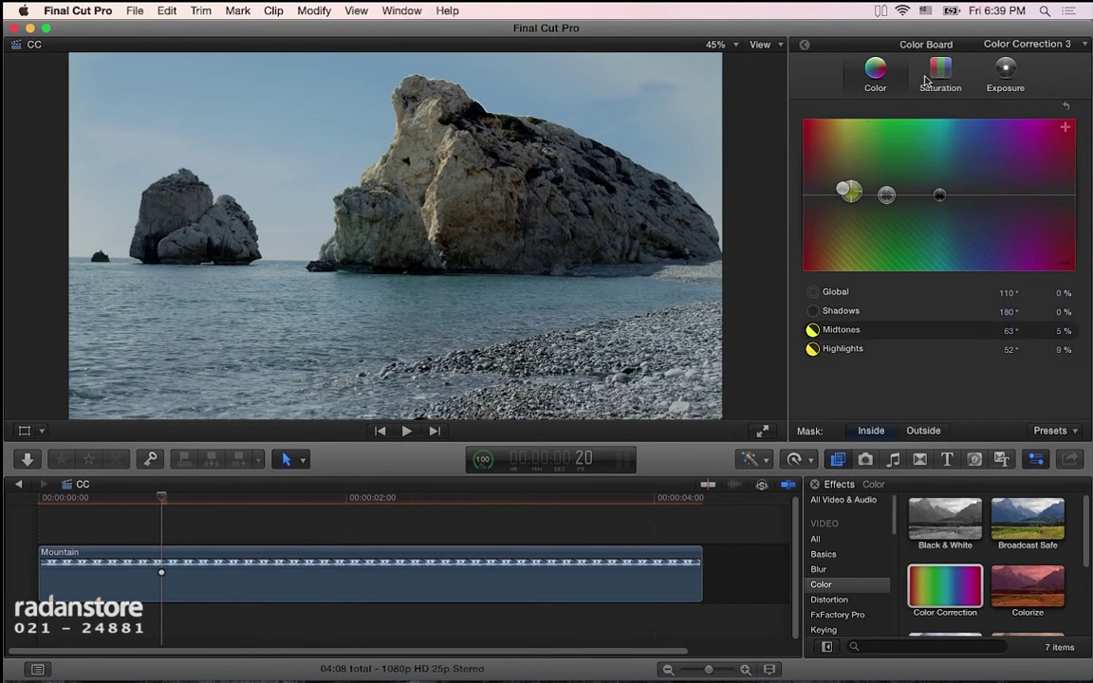
click(940, 72)
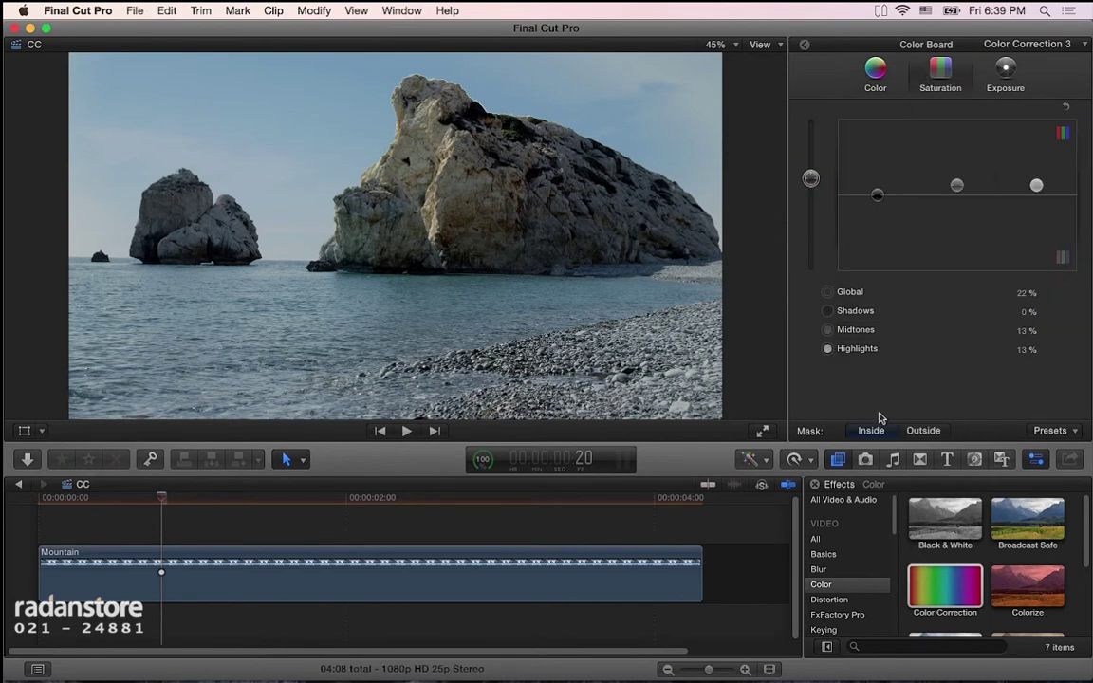
click(957, 186)
mouse_move(958, 187)
mouse_down()
mouse_move(954, 125)
mouse_move(958, 161)
mouse_up()
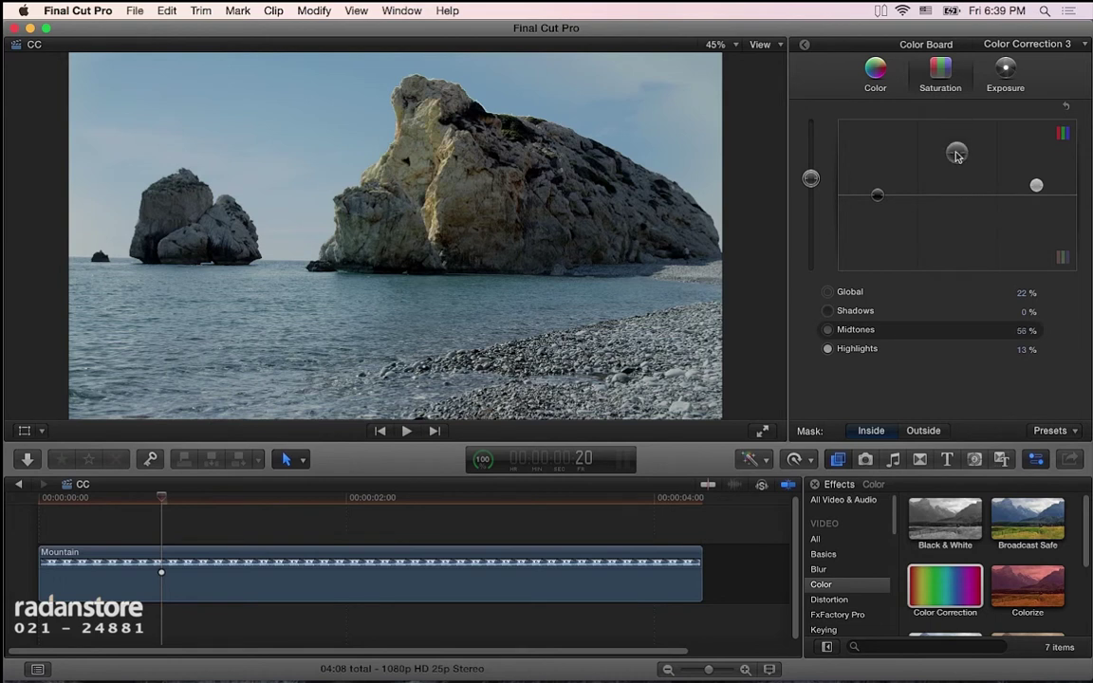
drag(1035, 185, 1036, 176)
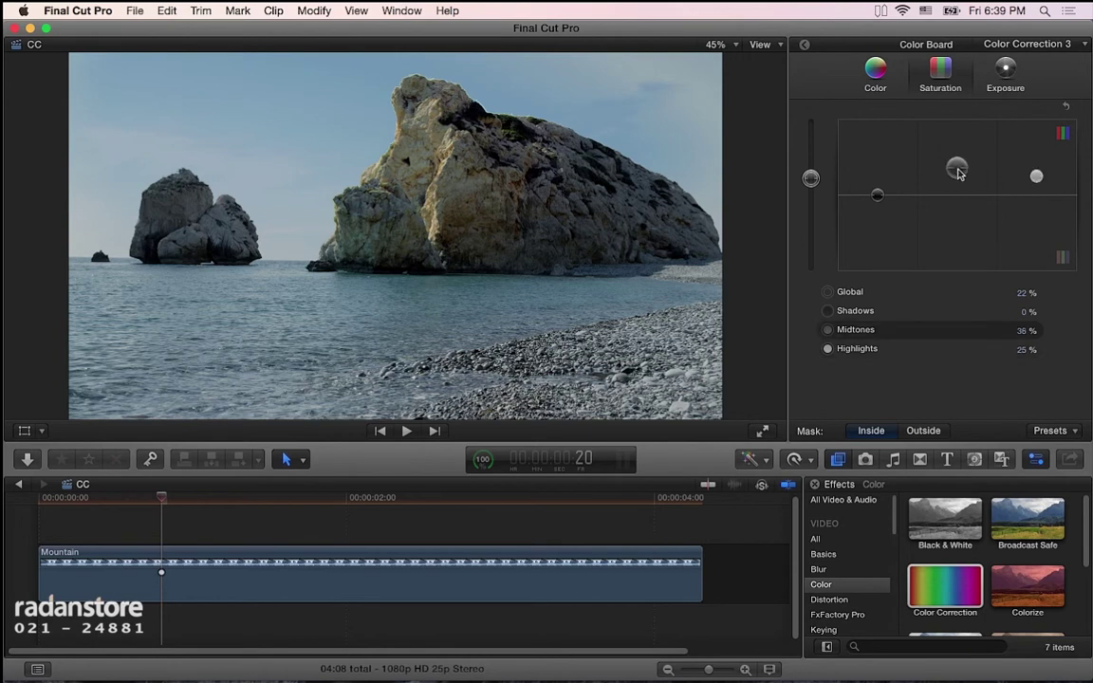
click(881, 76)
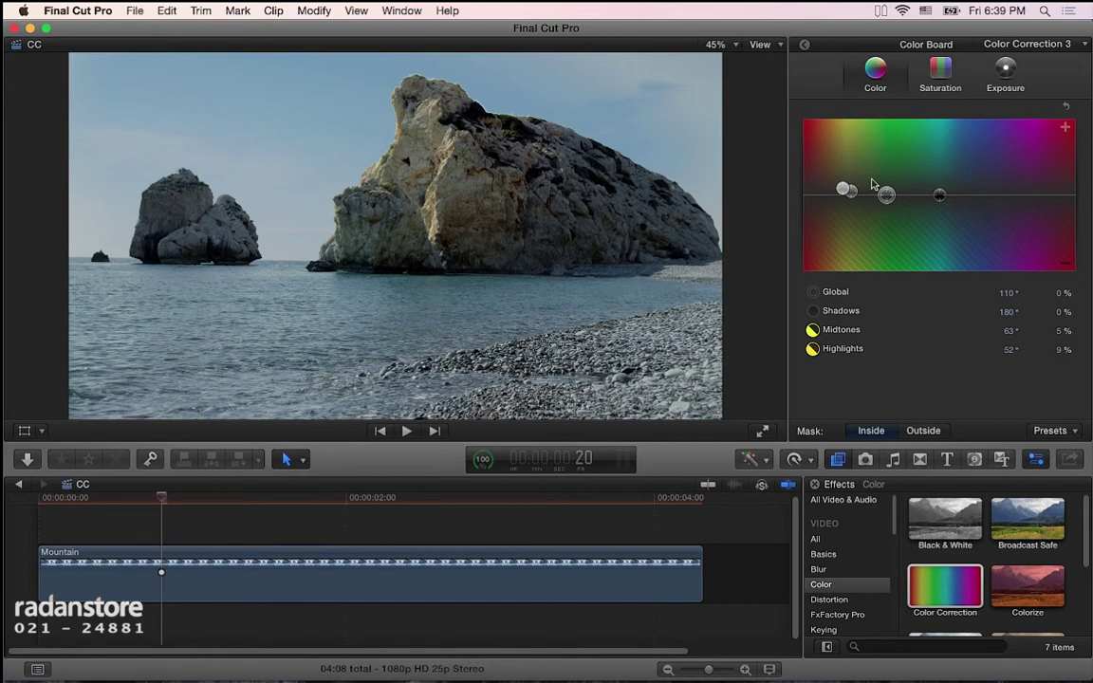
click(843, 190)
drag(846, 190, 844, 189)
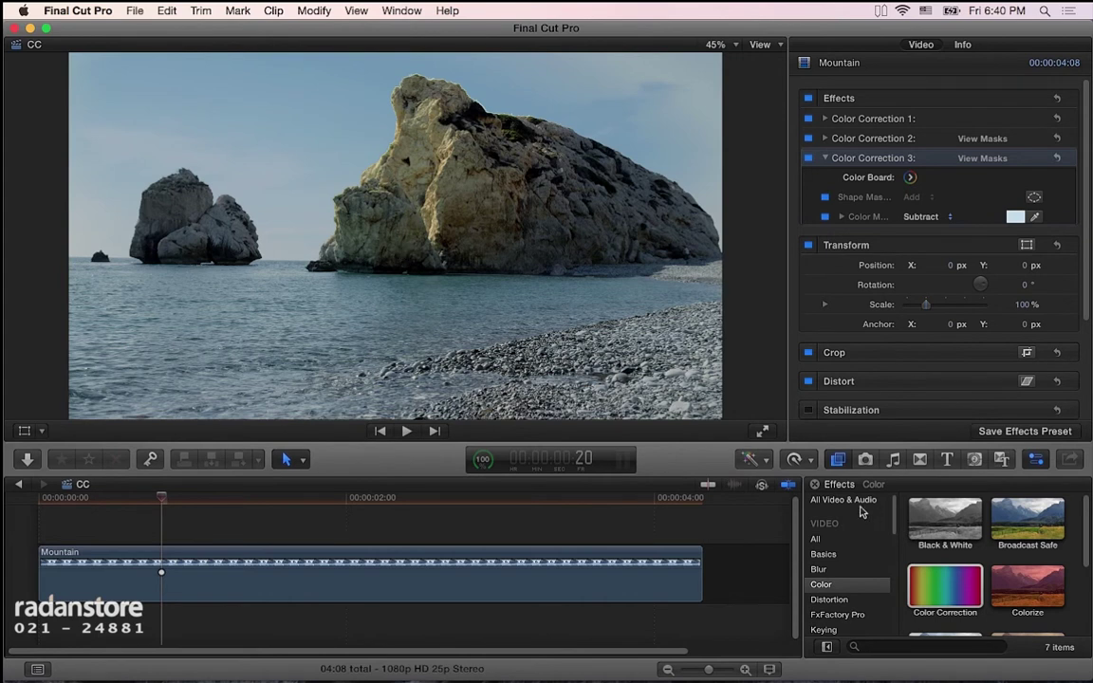
Step: Apply the Gaussian blur from the Blur effects to the Mountain clip at Amount 50
click(851, 569)
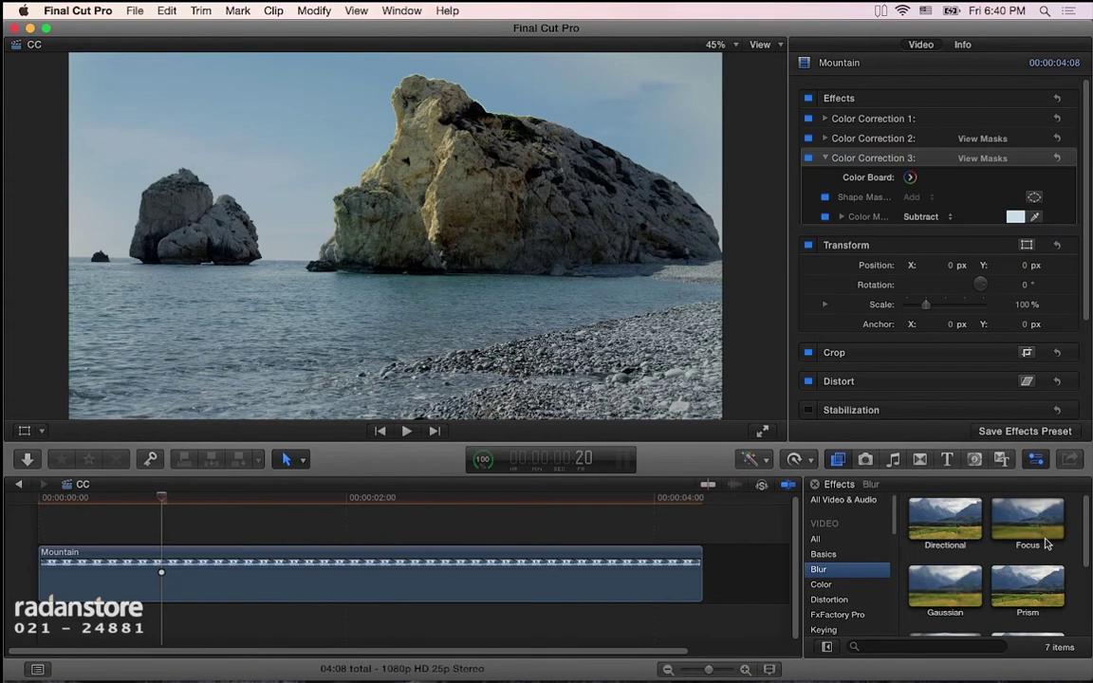
scroll(1047, 544, down, 3)
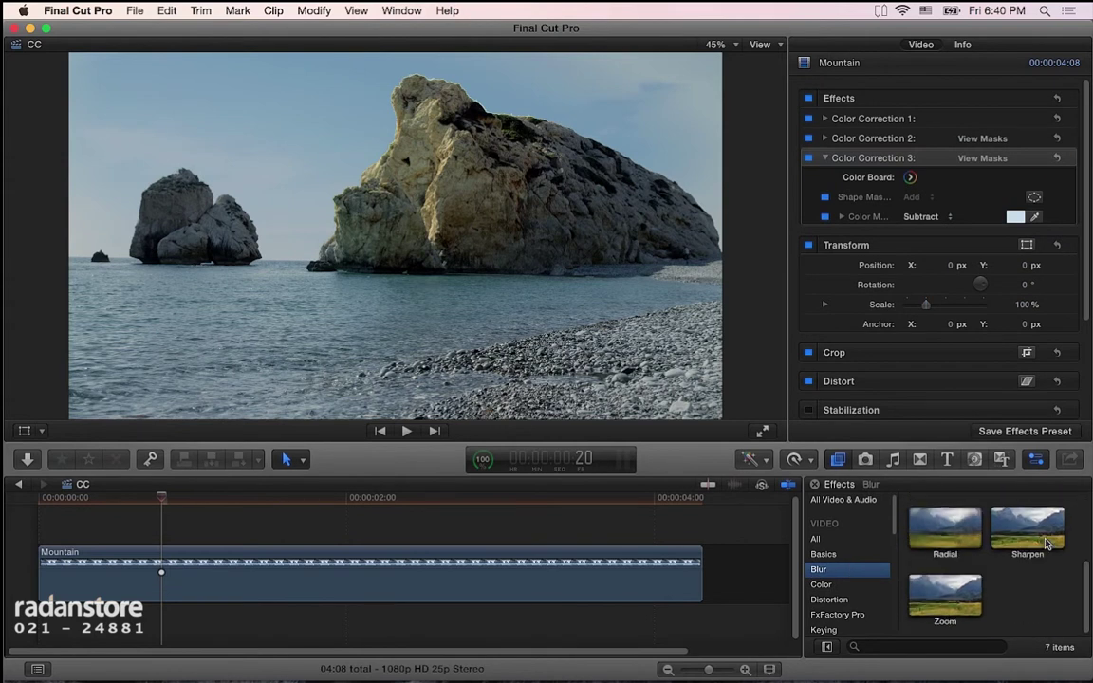
scroll(1047, 543, up, 3)
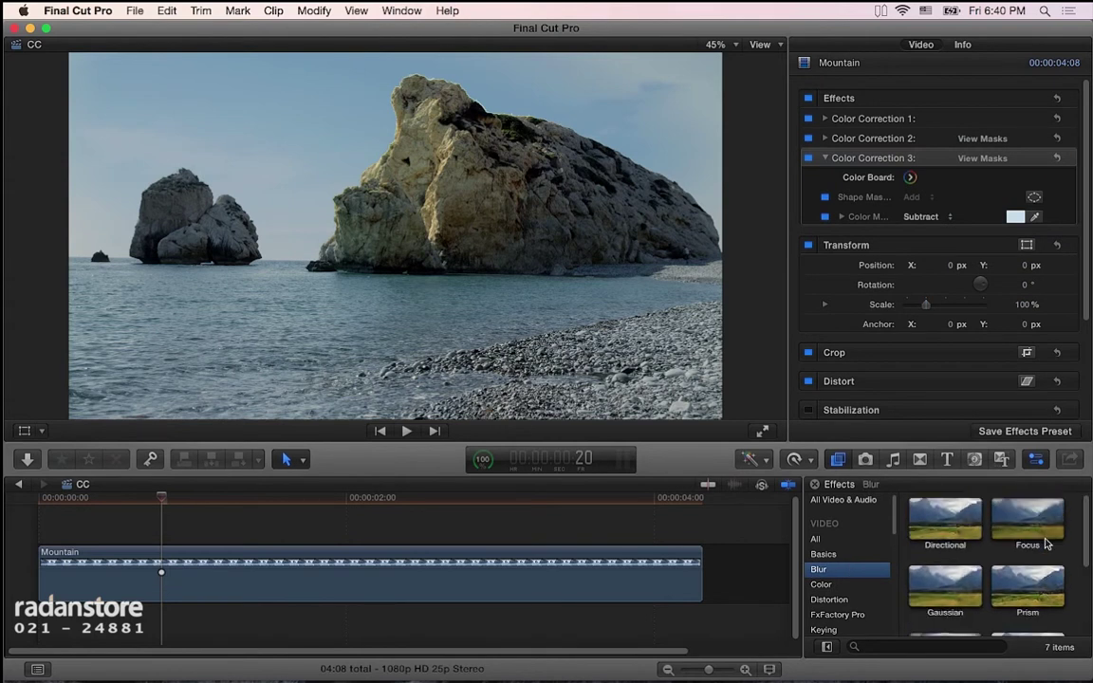
click(945, 585)
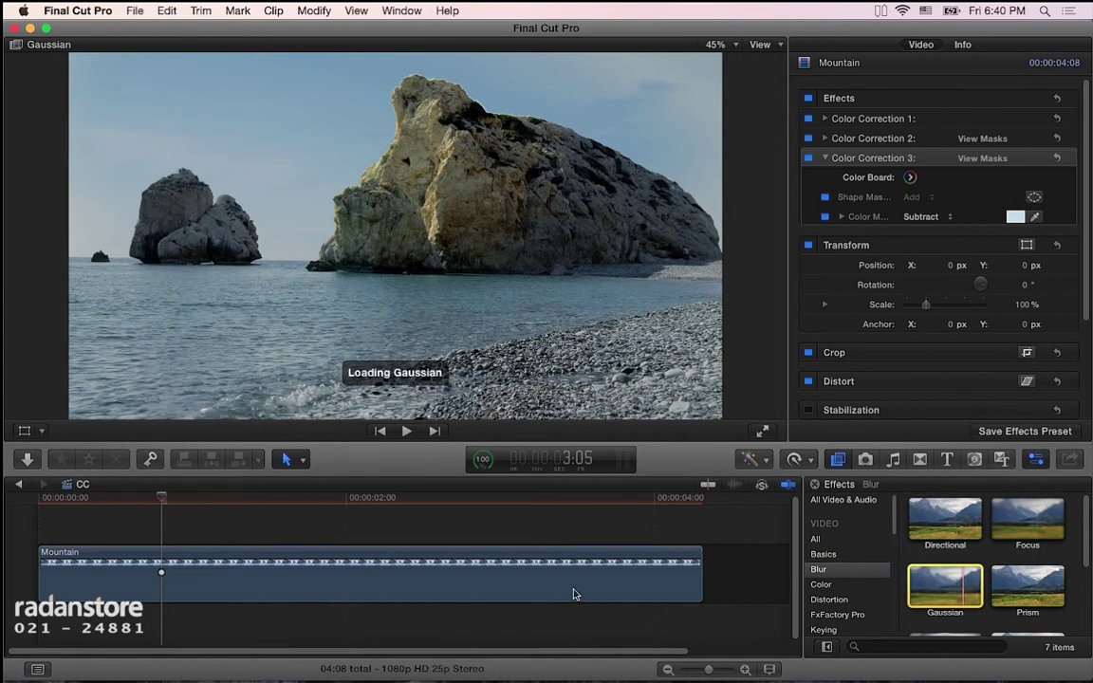
drag(626, 595, 530, 595)
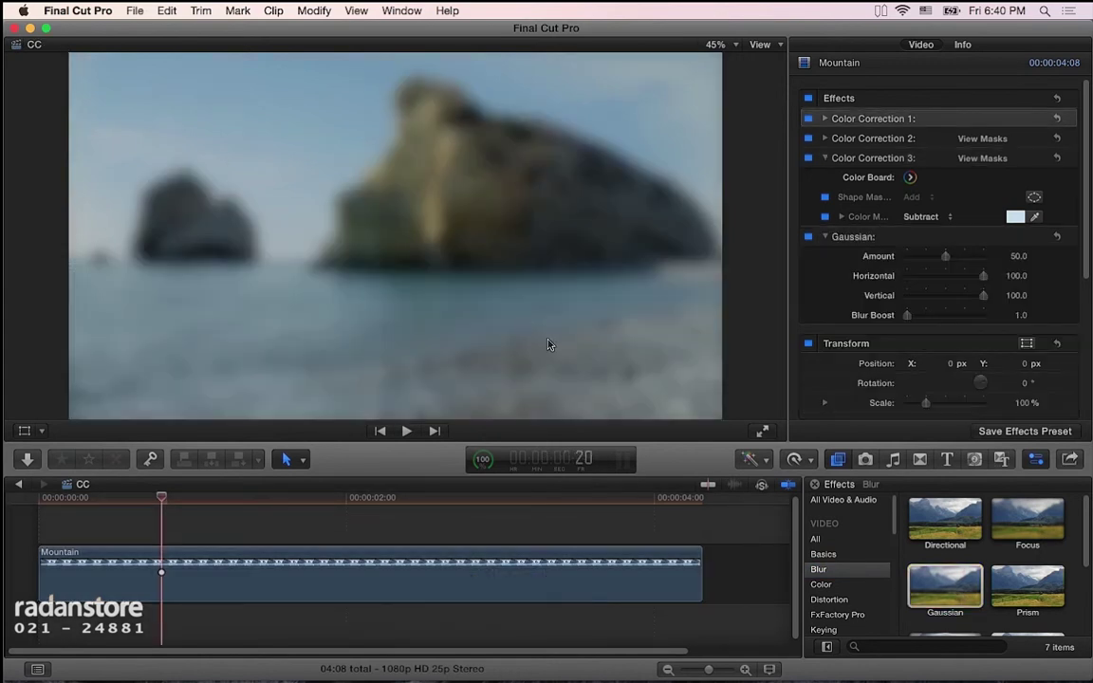
click(824, 159)
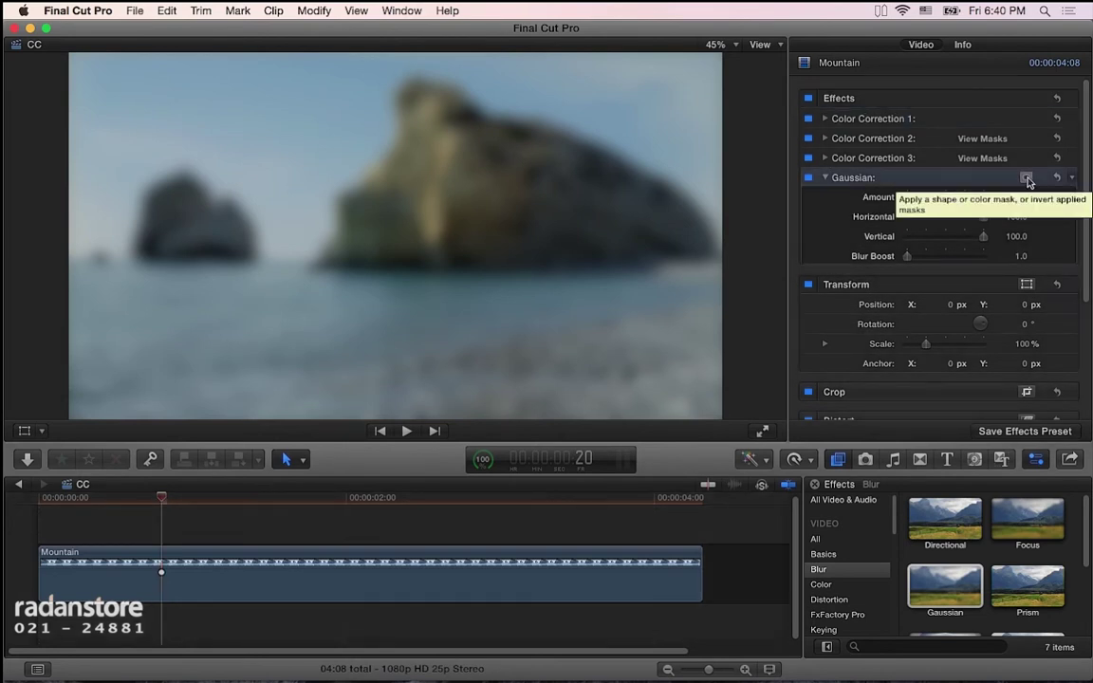
Step: Add a shape mask to the Gaussian blur and place its widened feathered oval over the main rock
click(1027, 179)
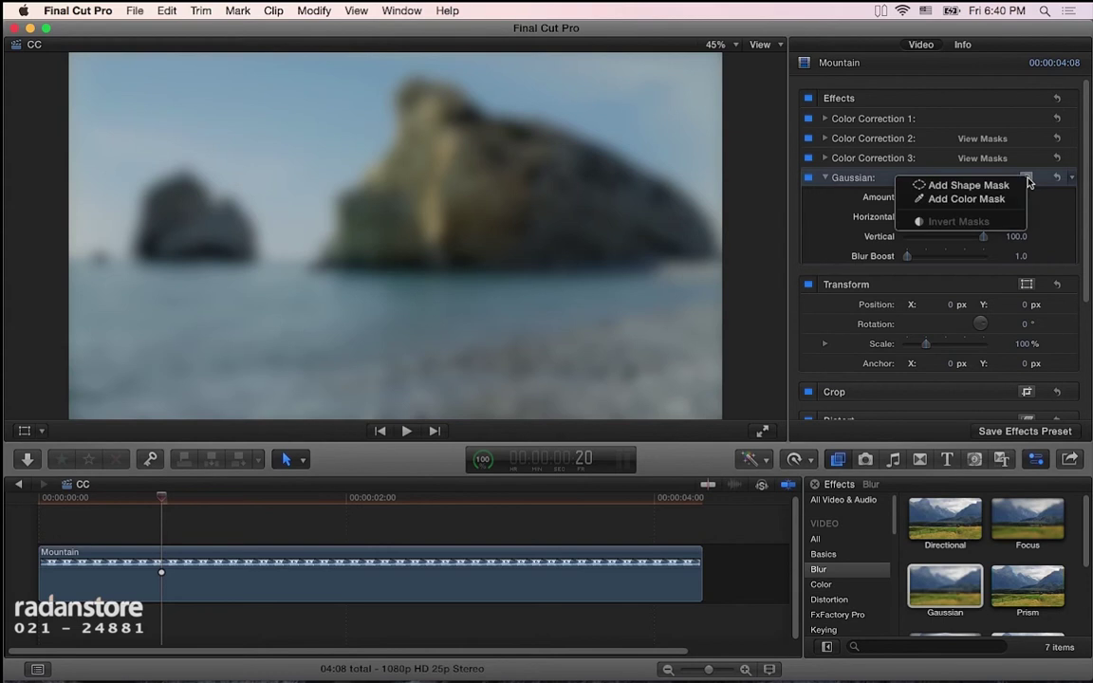
click(995, 183)
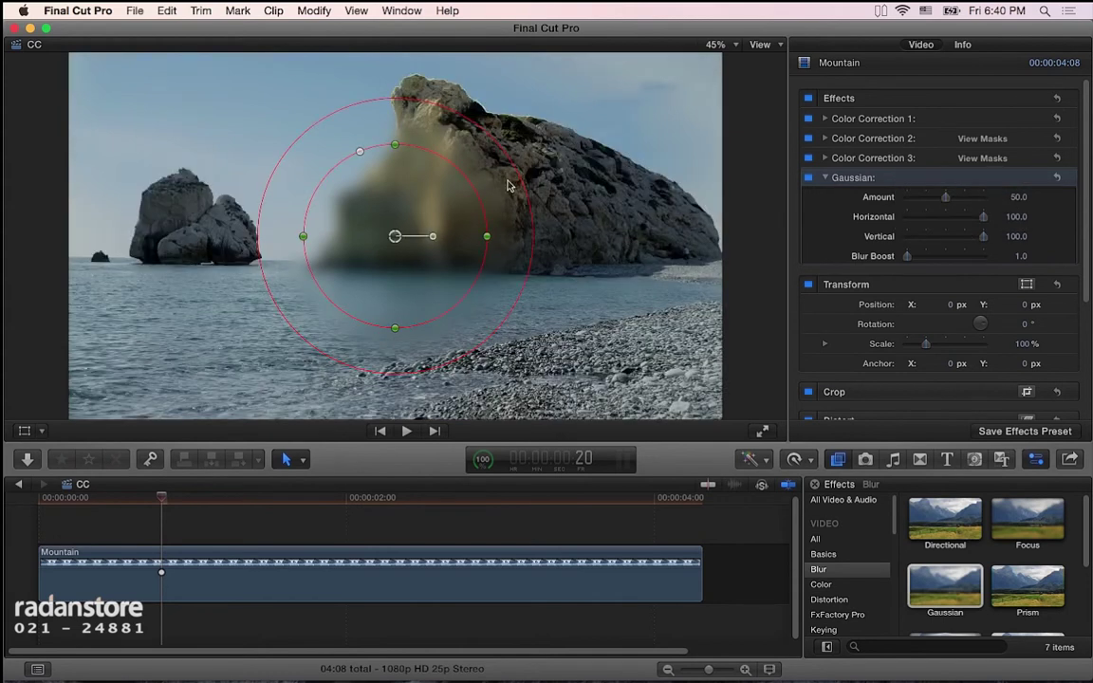
drag(418, 199, 430, 160)
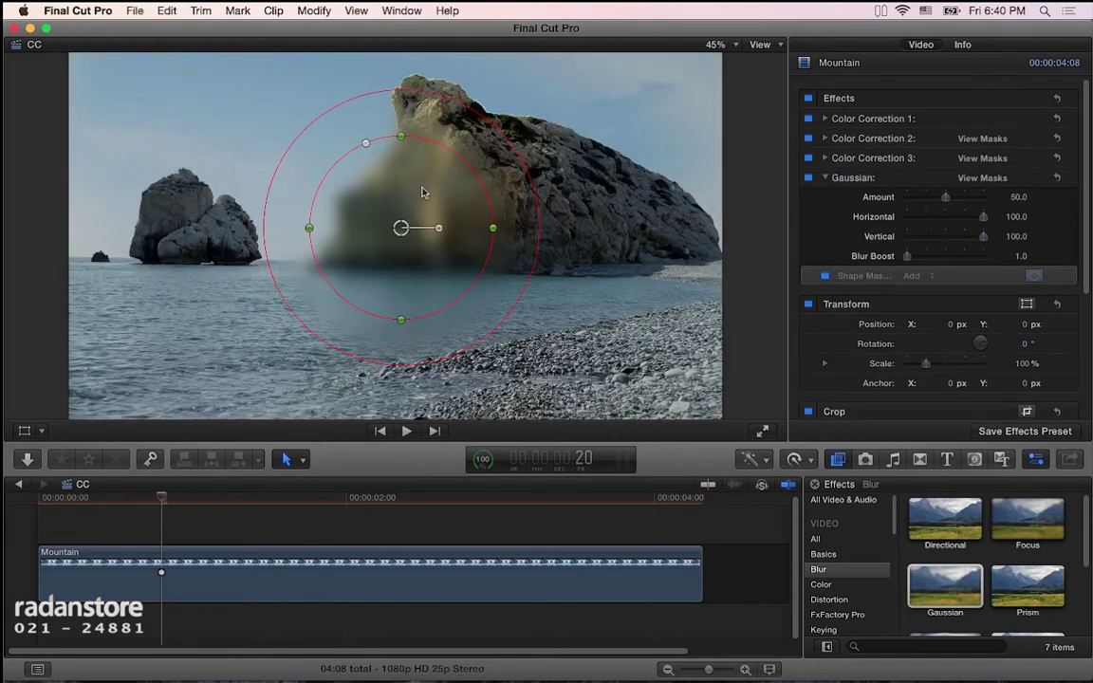
drag(541, 182, 634, 202)
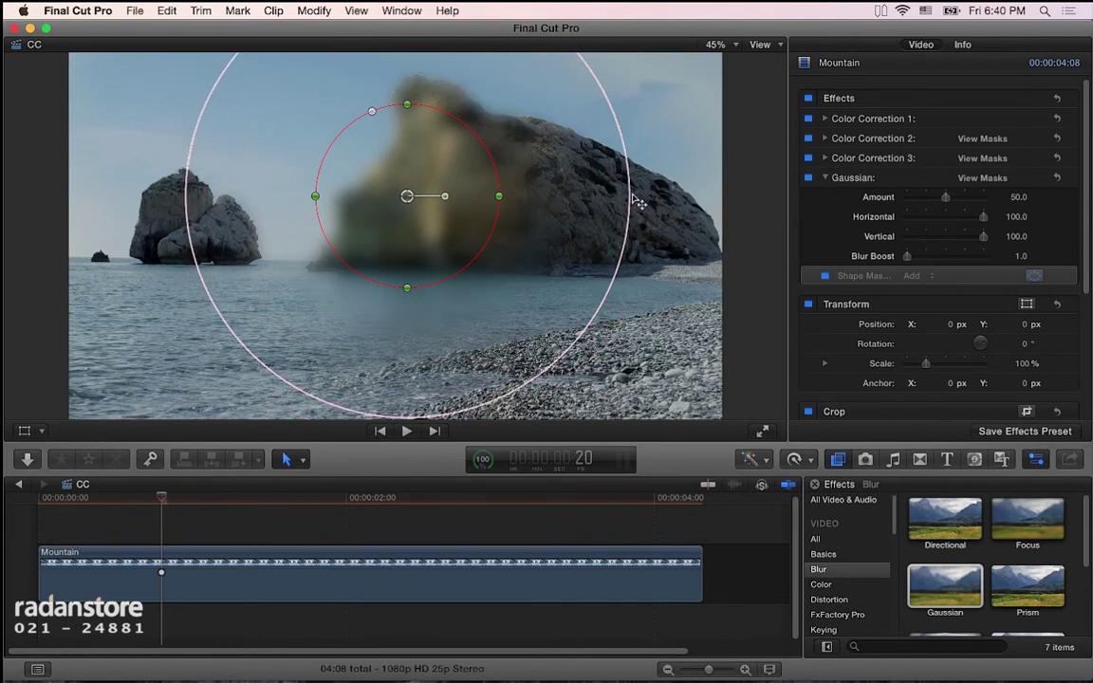
drag(634, 202, 638, 205)
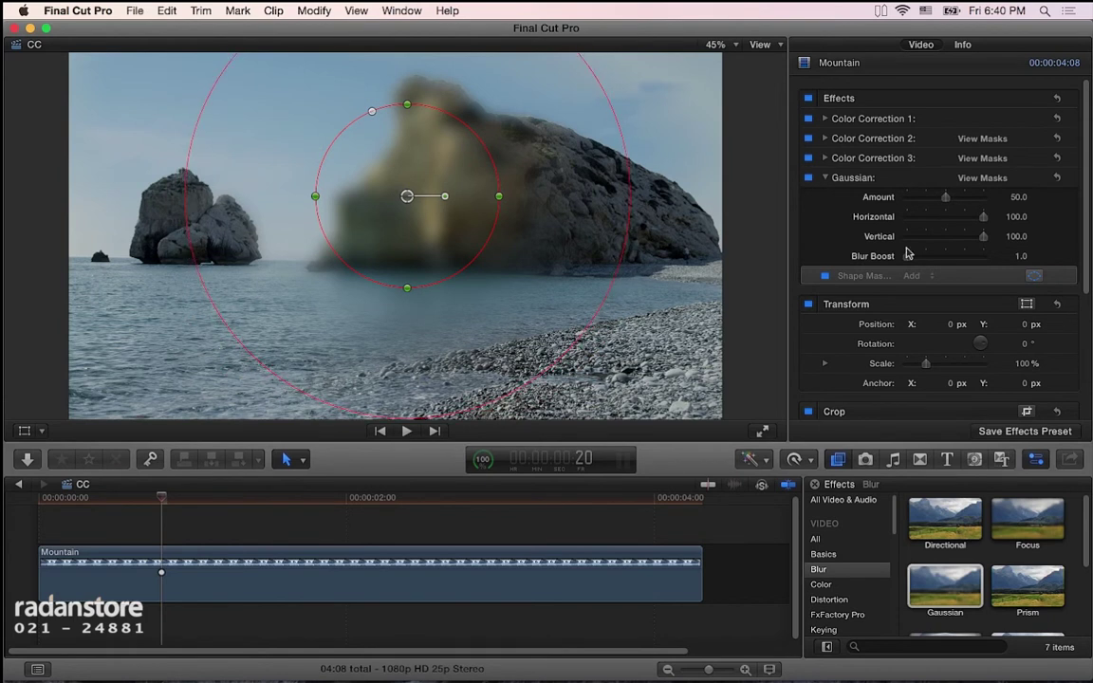
click(1034, 276)
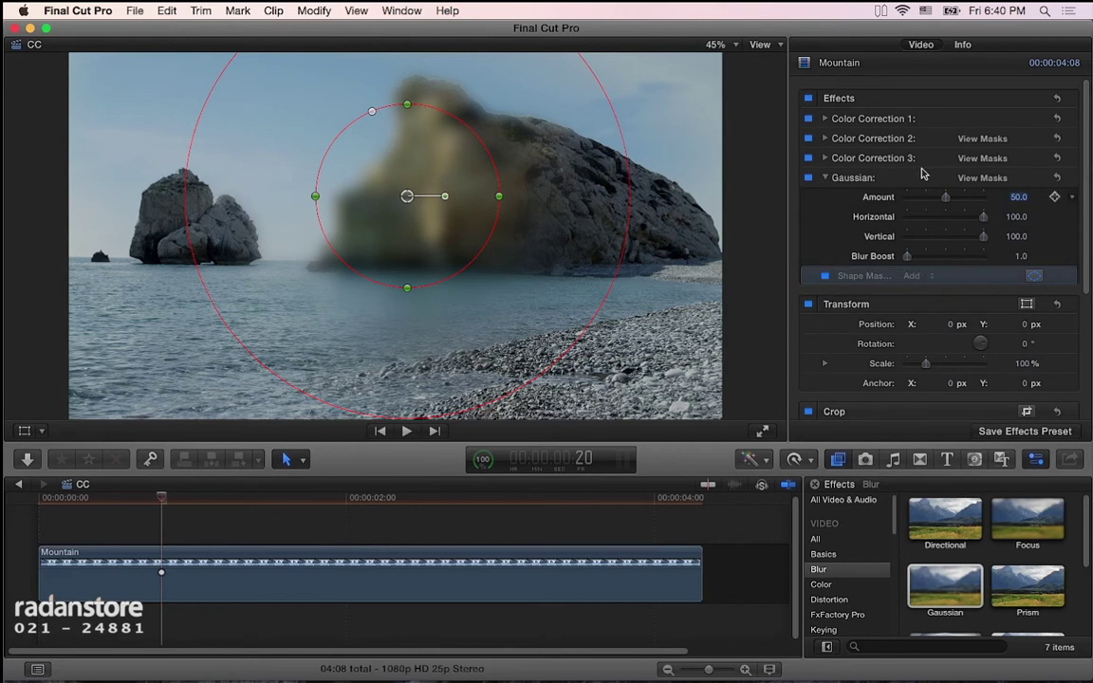
click(1032, 179)
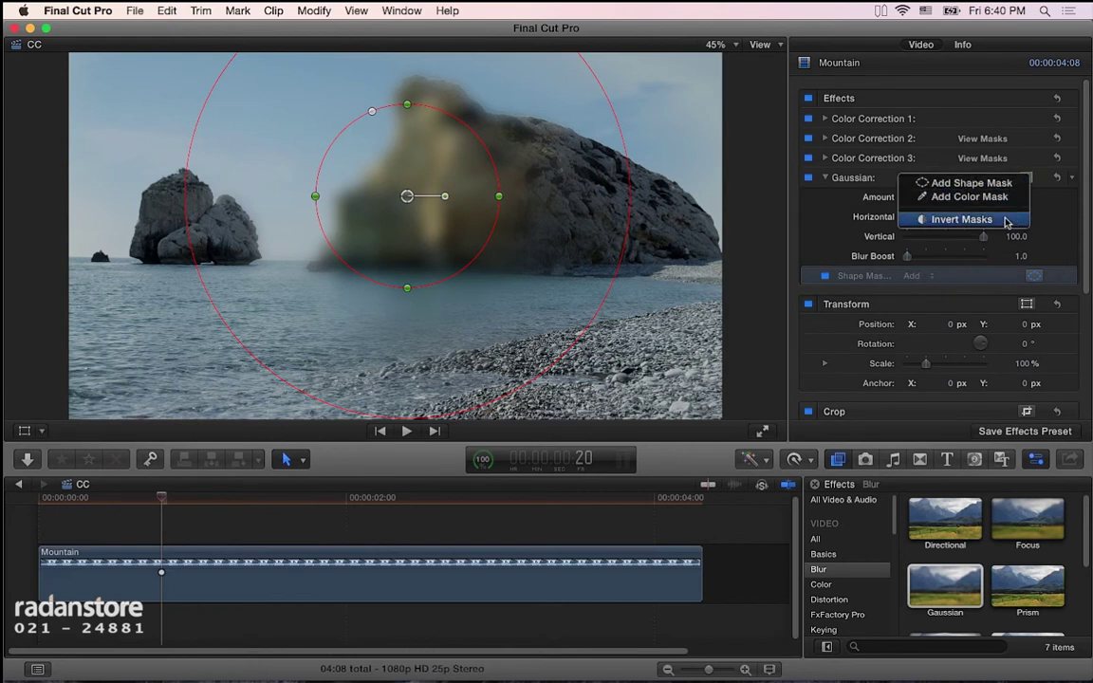
Step: Invert the blur mask, refit the oval around the rock, and lower Amount to about 5.16
click(948, 223)
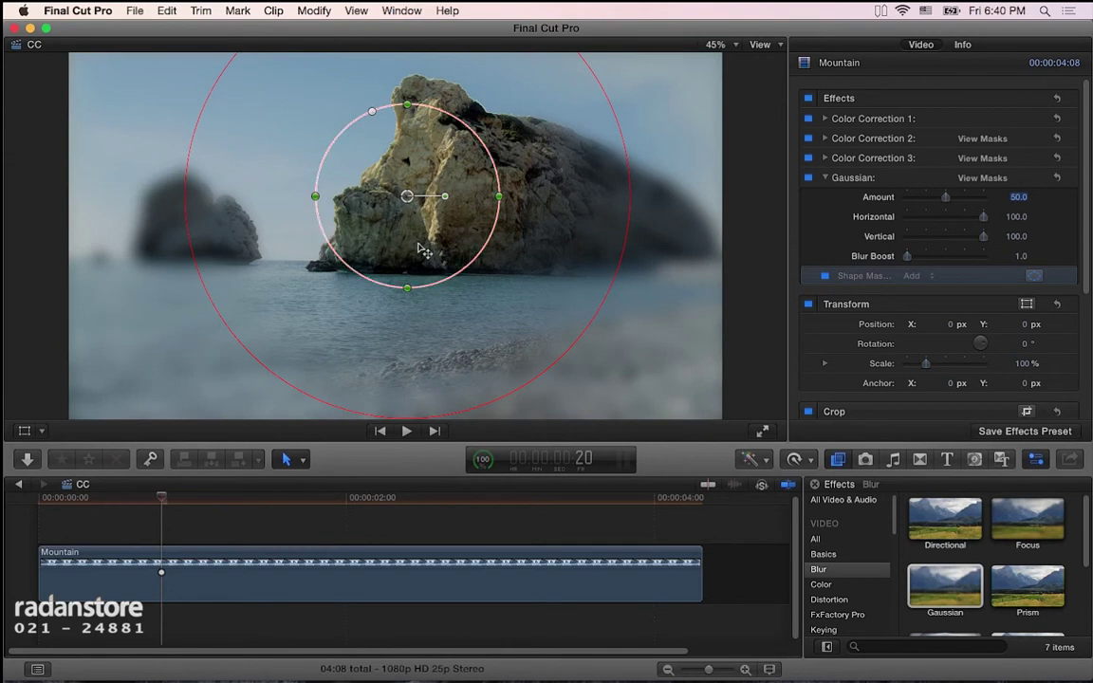
drag(415, 194, 421, 186)
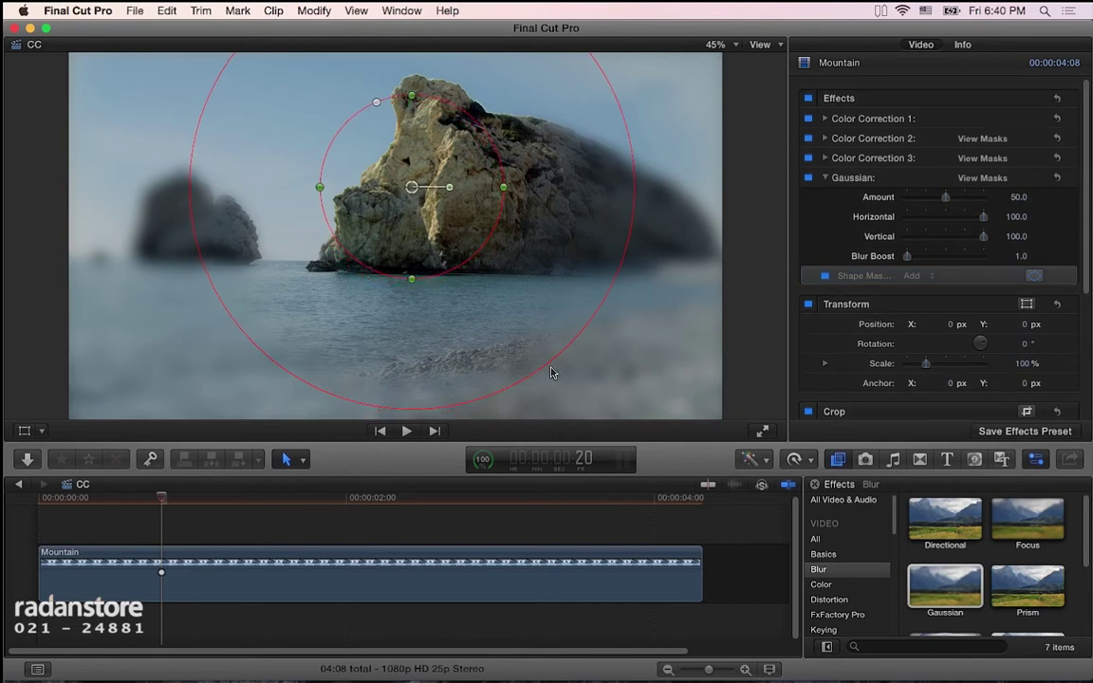
mouse_move(548, 365)
mouse_down()
mouse_move(549, 329)
mouse_move(534, 314)
mouse_up()
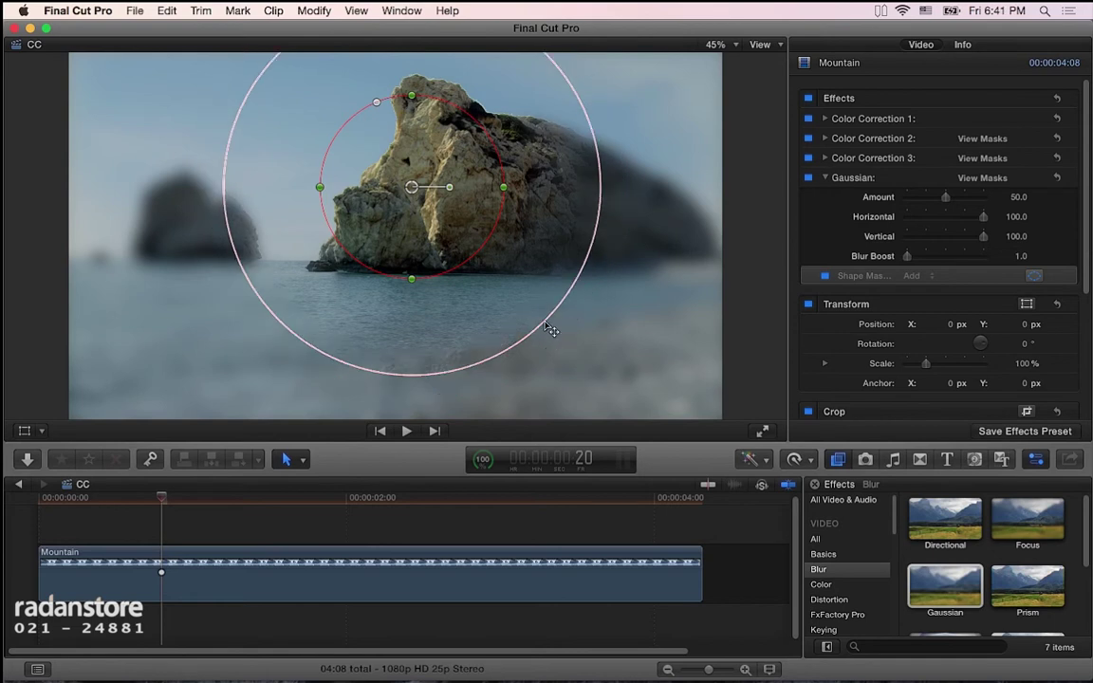
drag(920, 199, 910, 199)
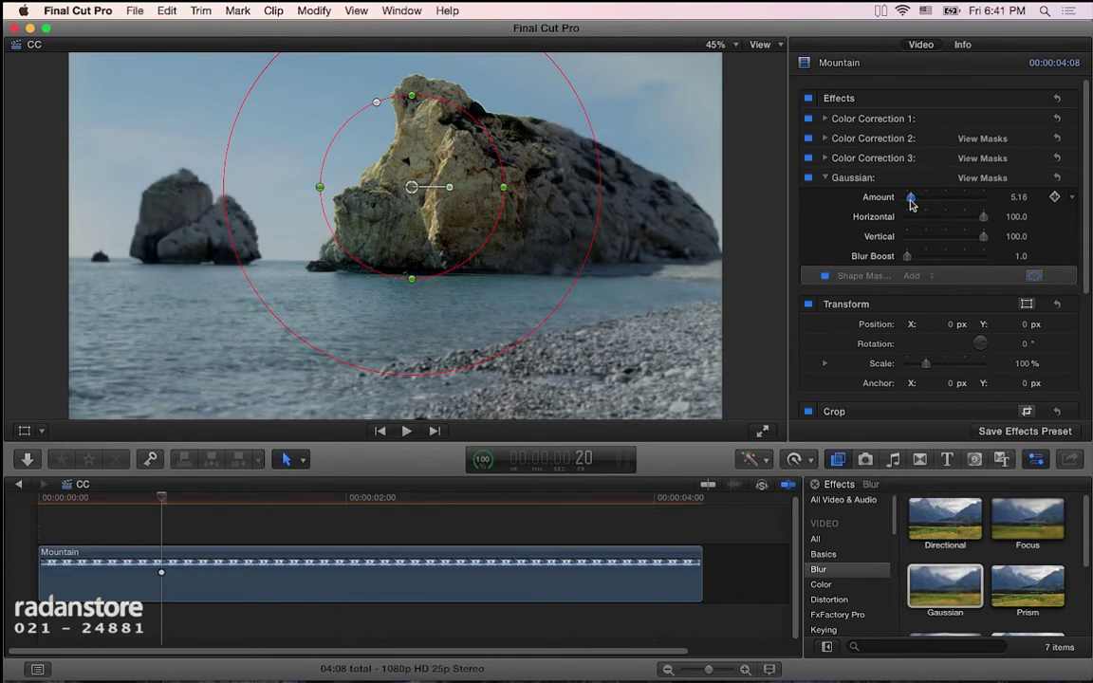
Step: Set the Gaussian Amount to 3.0, hide the mask circles, and toggle the blur off and on to compare
click(1018, 197)
text(3)
key(Return)
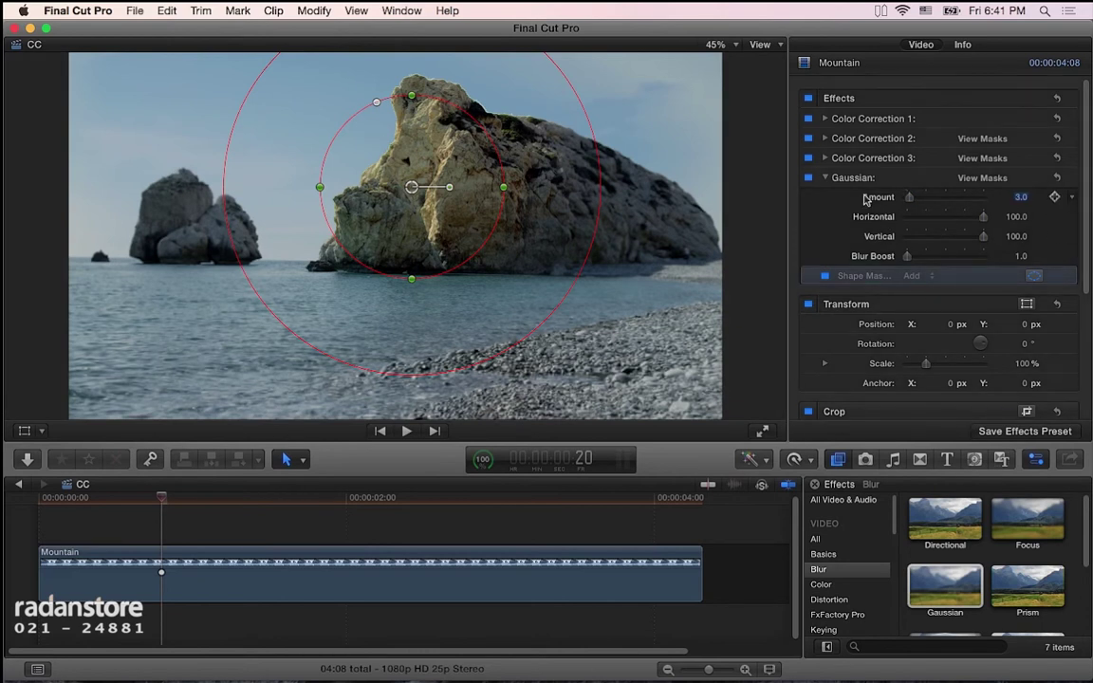
click(1032, 275)
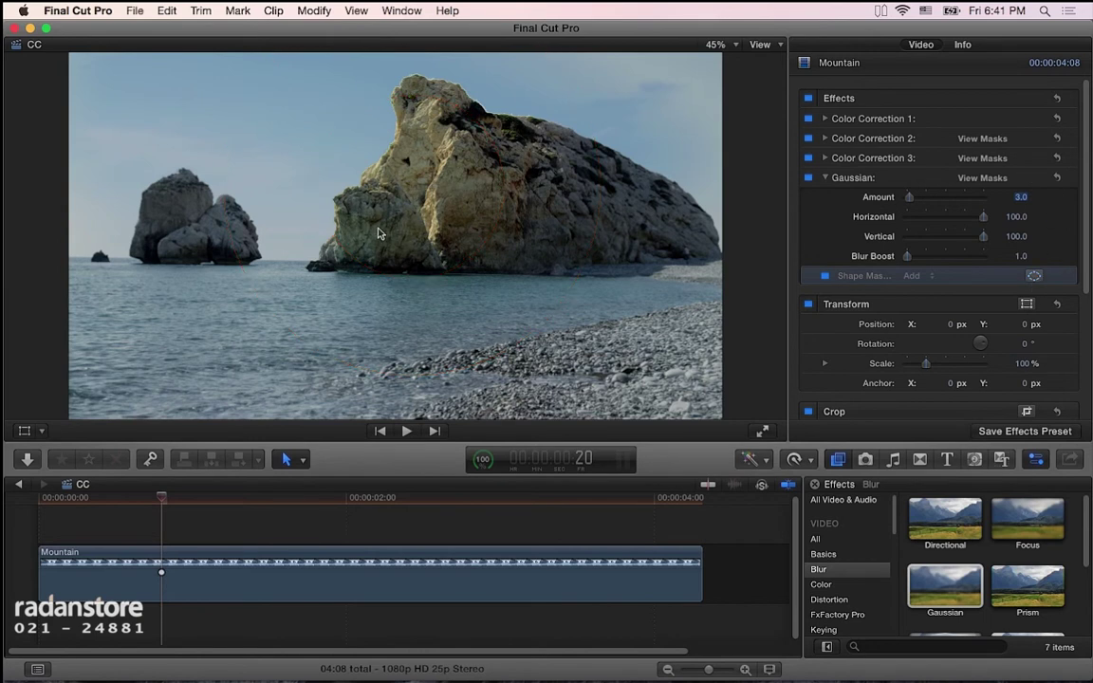
click(808, 177)
click(808, 178)
click(824, 177)
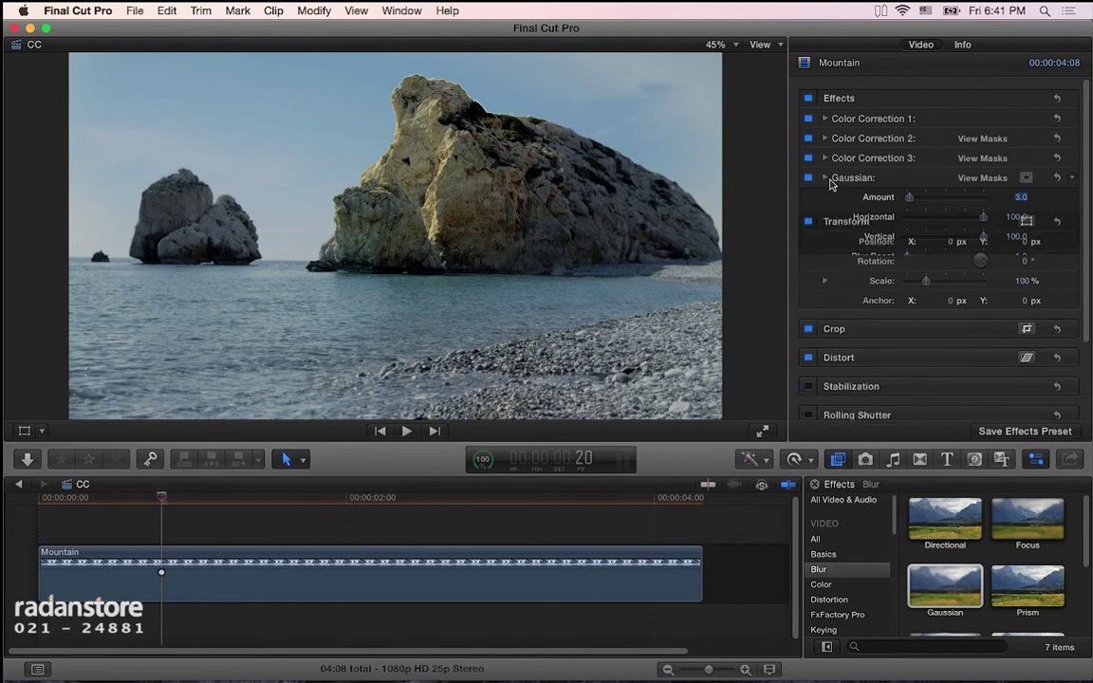
click(824, 159)
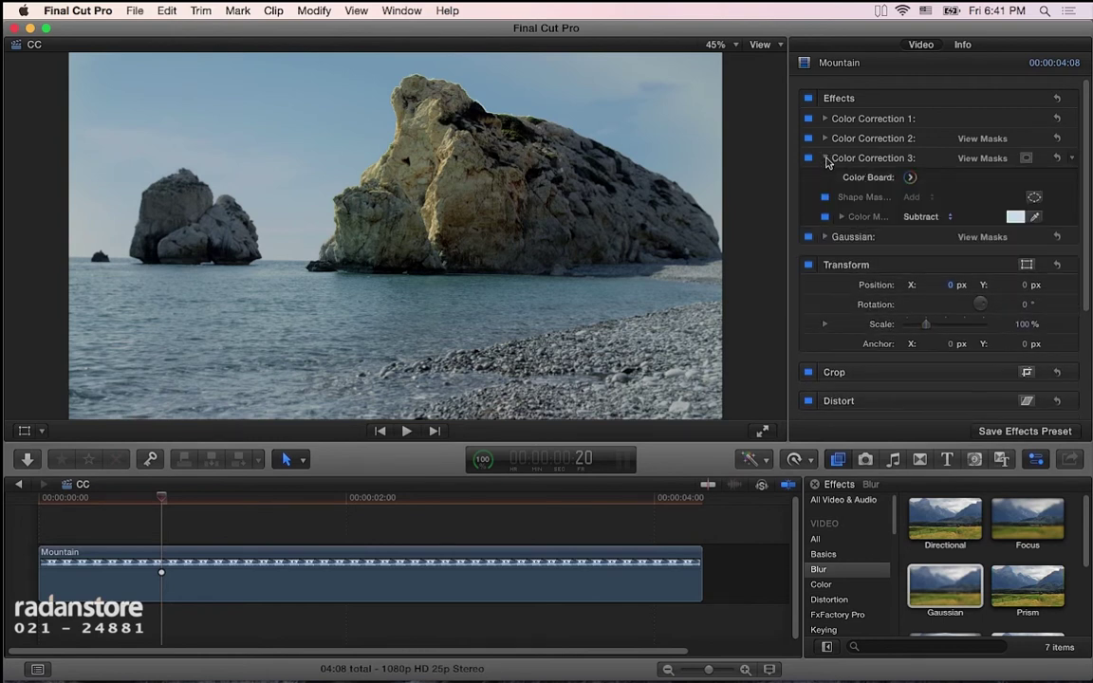
click(825, 160)
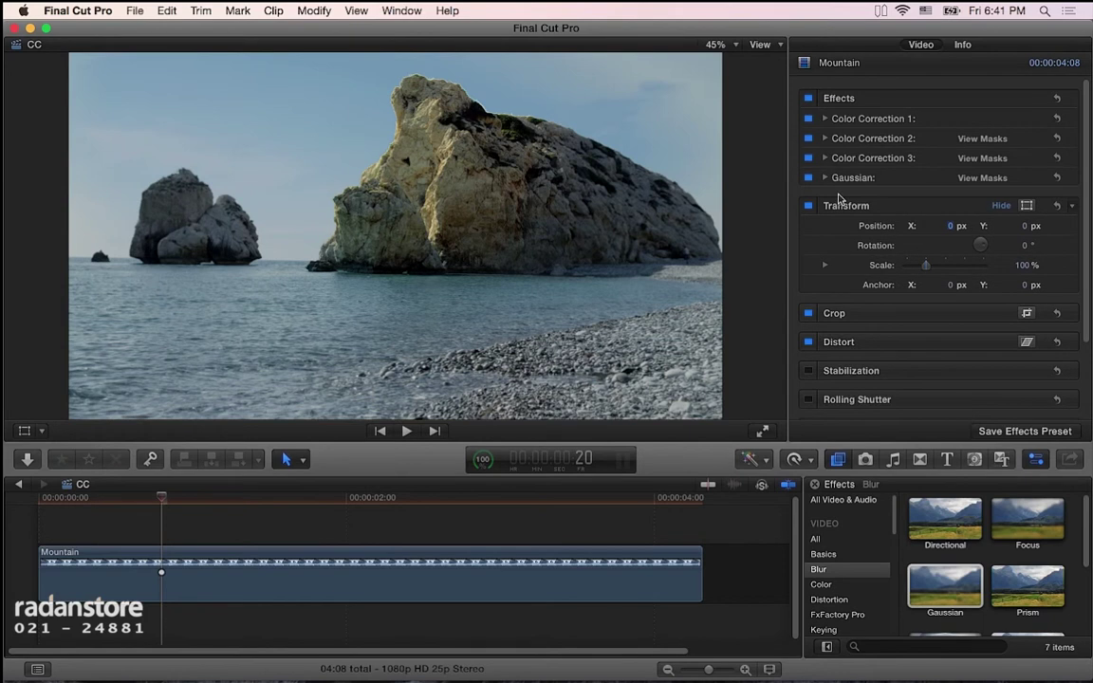
click(977, 177)
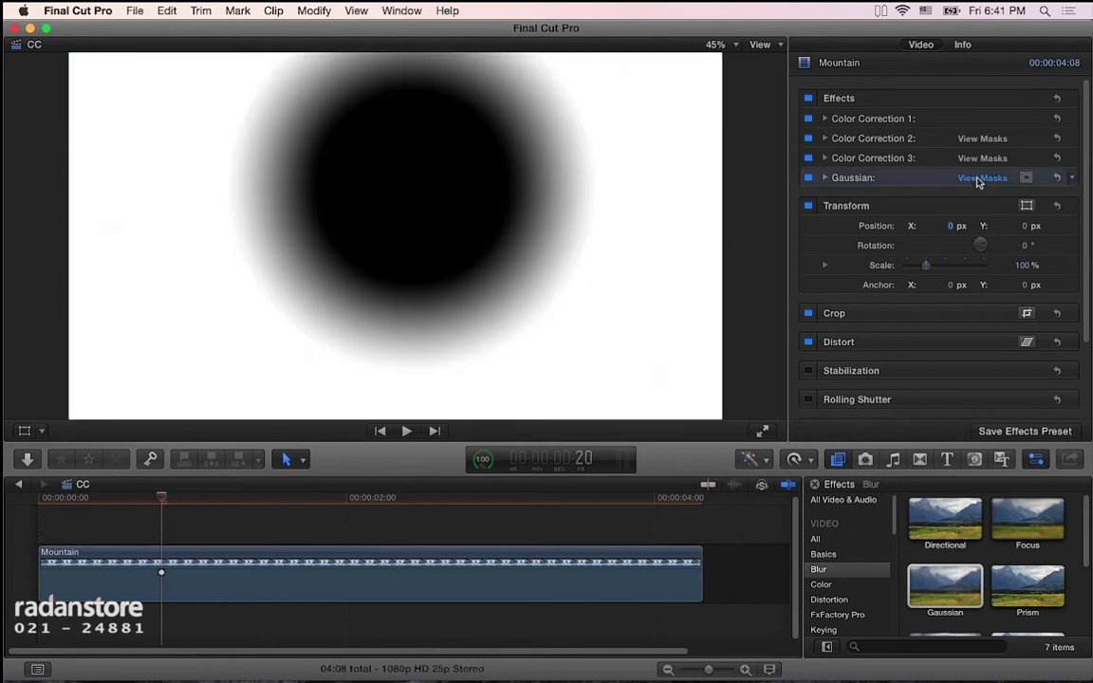
click(996, 180)
click(1025, 177)
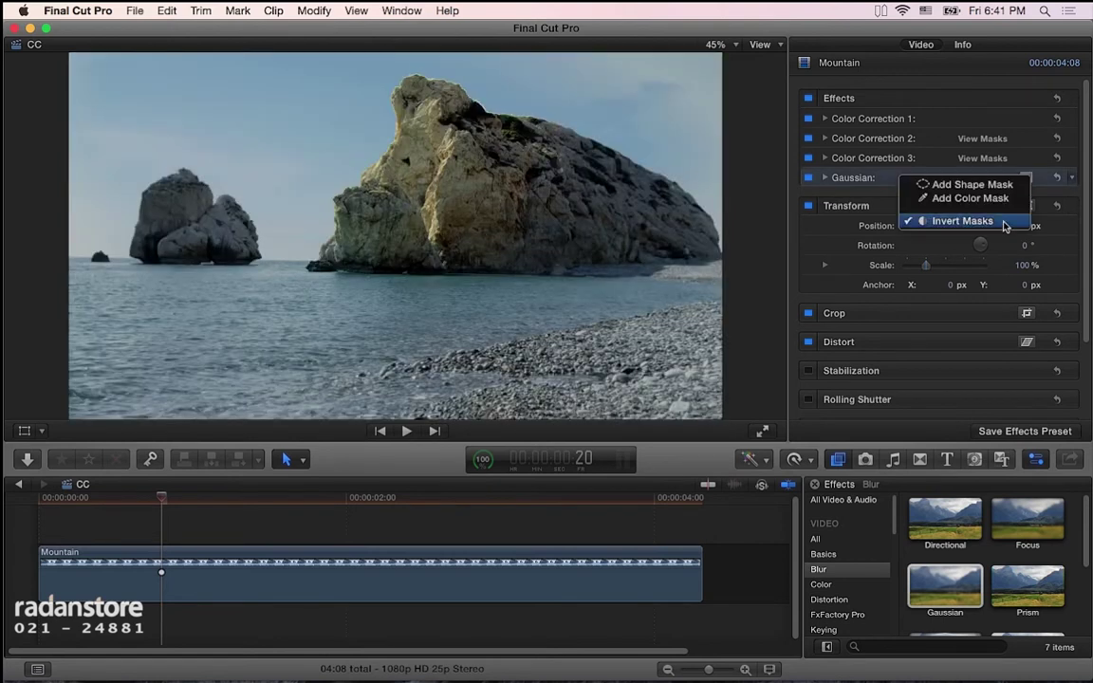
key(Escape)
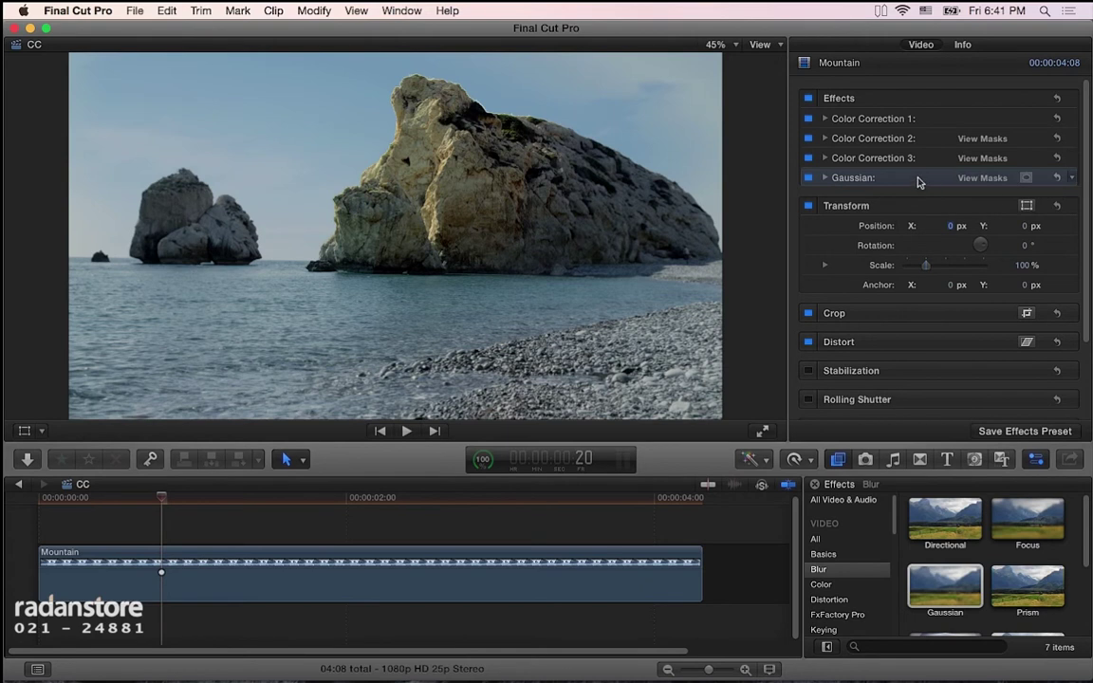